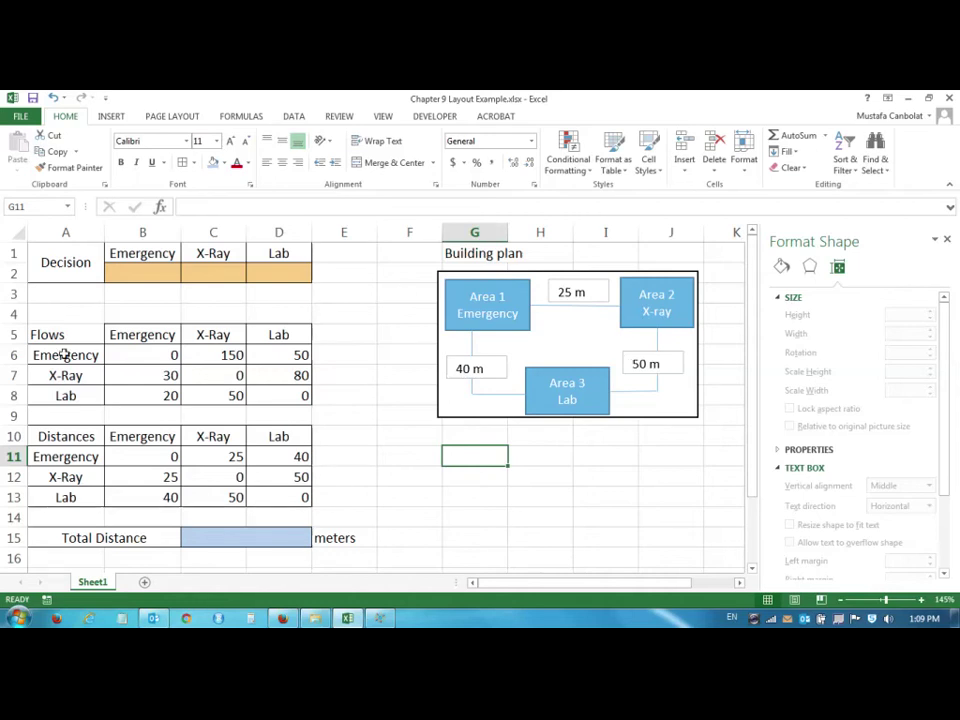
Review the Flows table values (150, 30, 50) and select the Total Distance cell.
drag(68, 336, 293, 396)
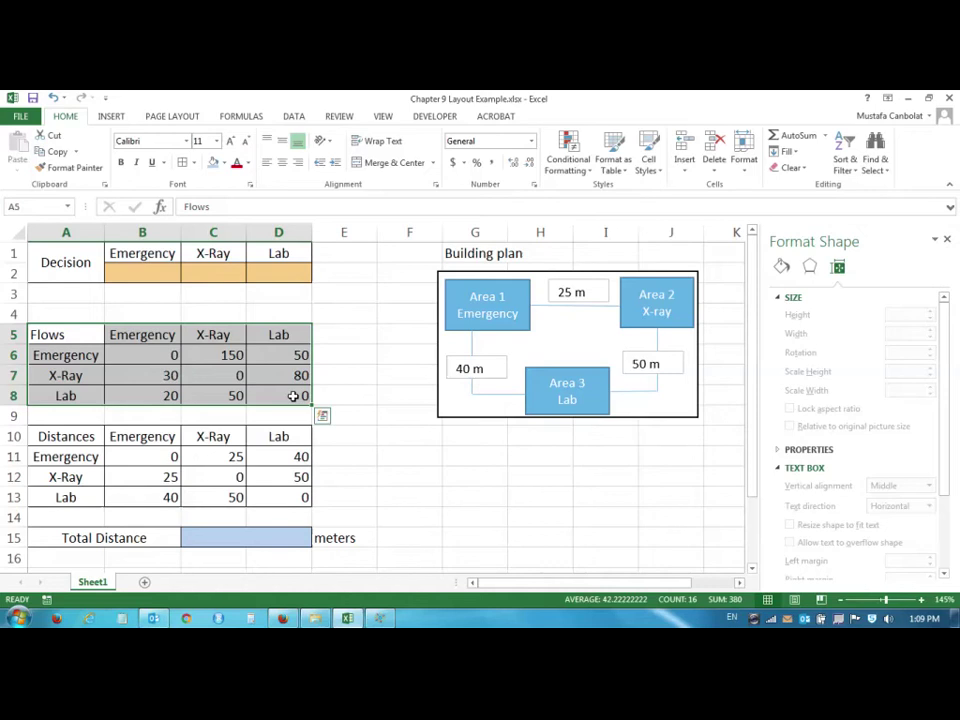
click(221, 357)
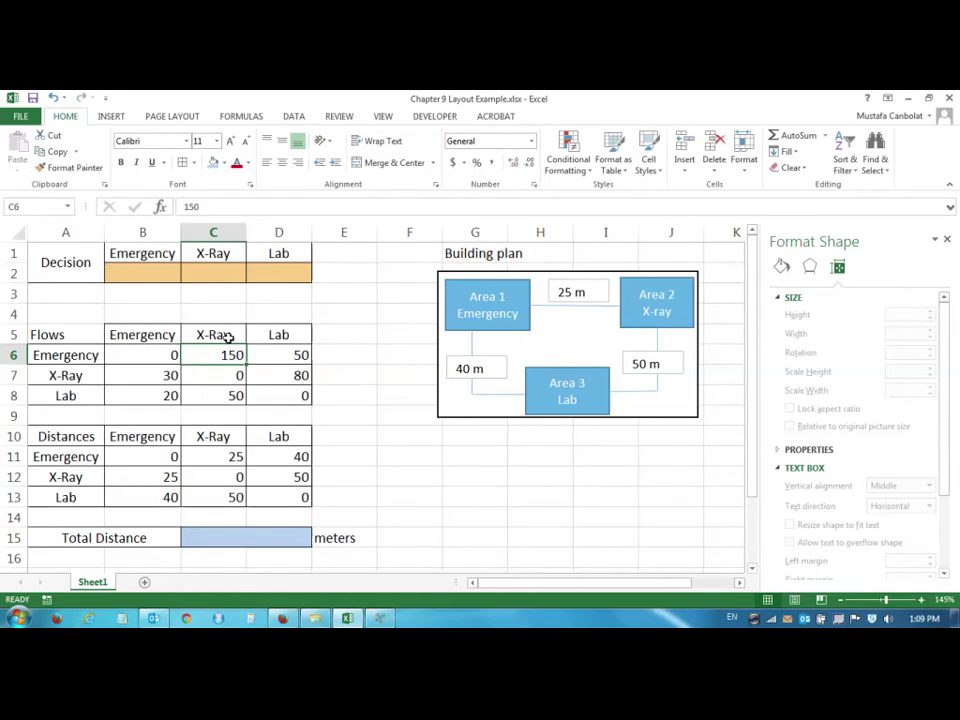
click(150, 372)
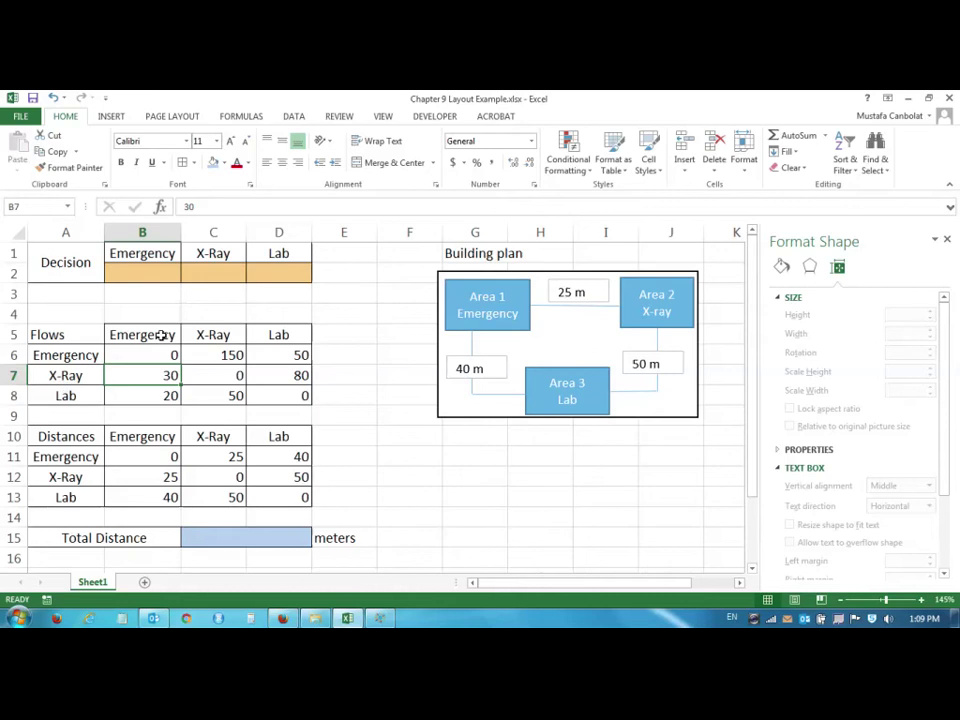
click(294, 358)
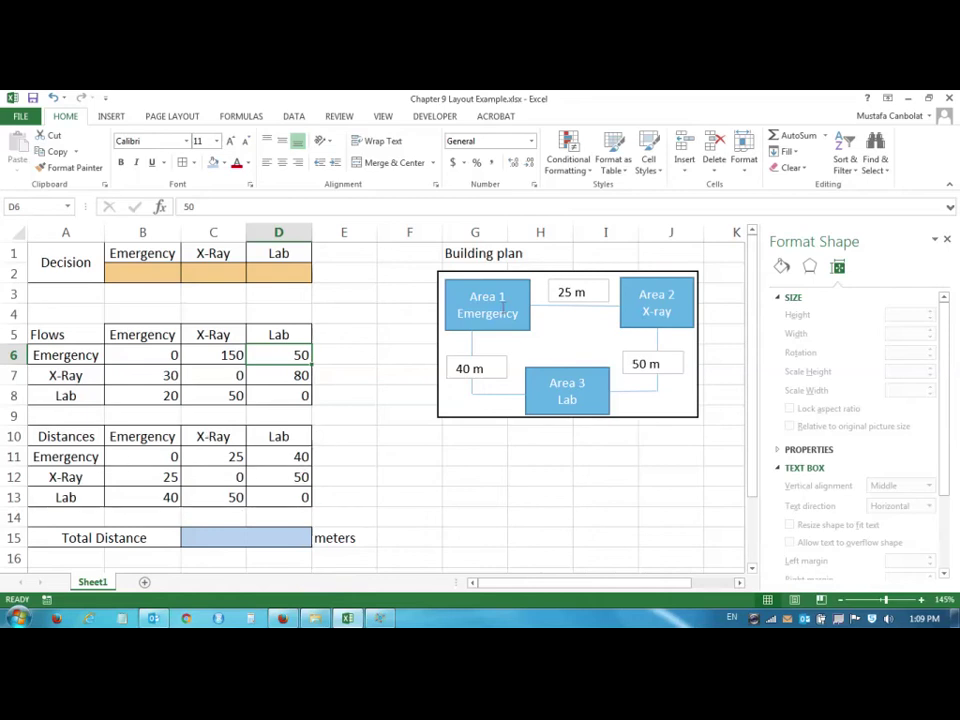
click(248, 535)
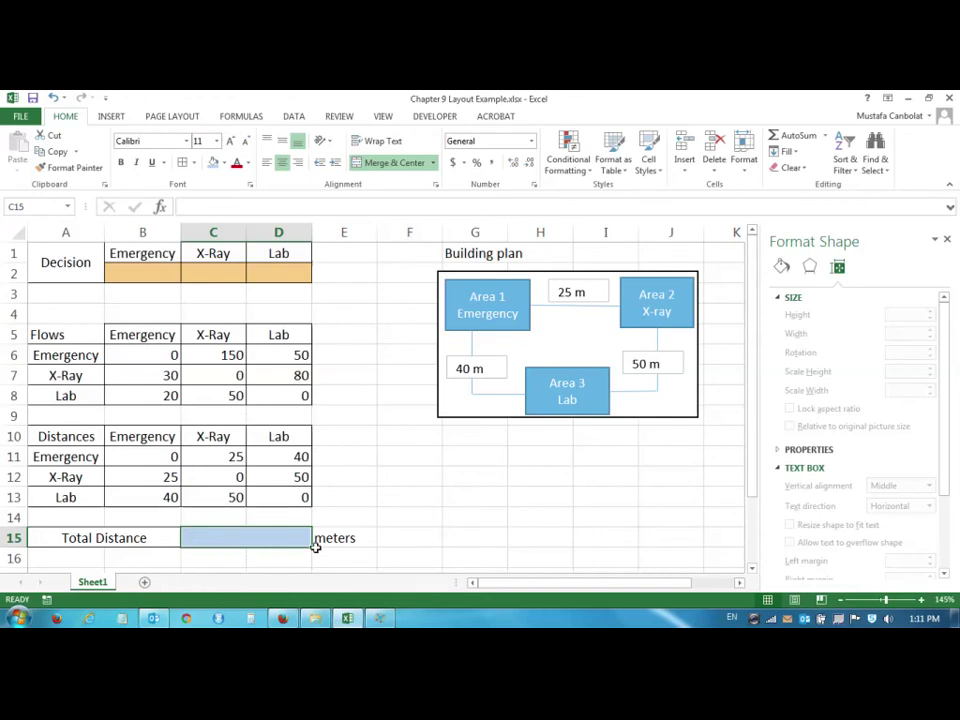
Enter =SUMPRODUCT(B6:D8,B11:D13) as Total Distance, returning 13800 meters.
text(=SUMPRODUCT()
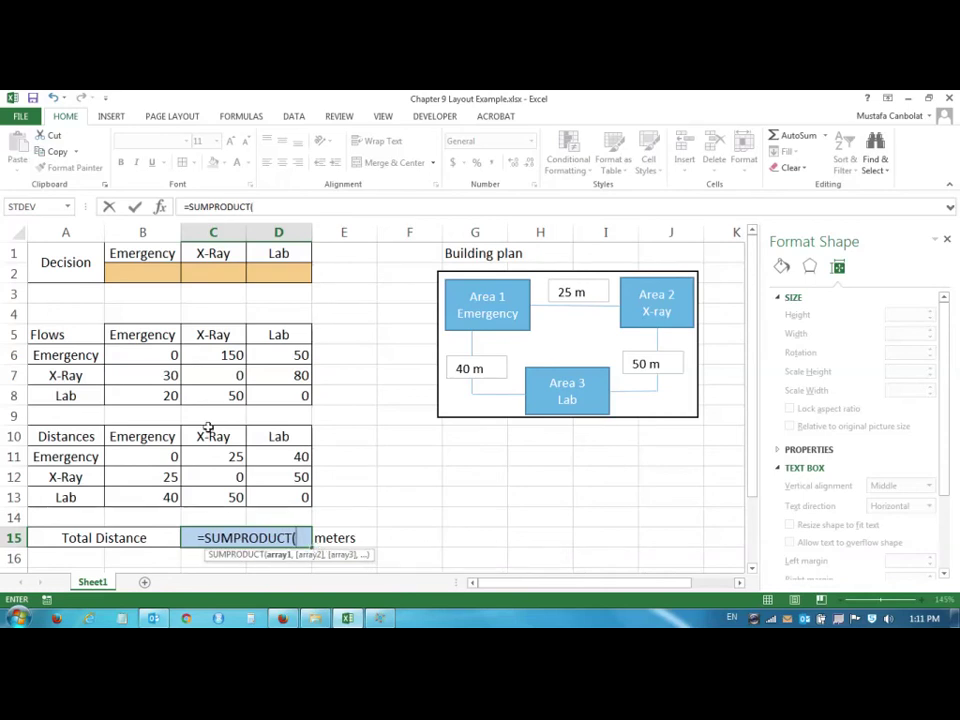
drag(124, 356, 279, 392)
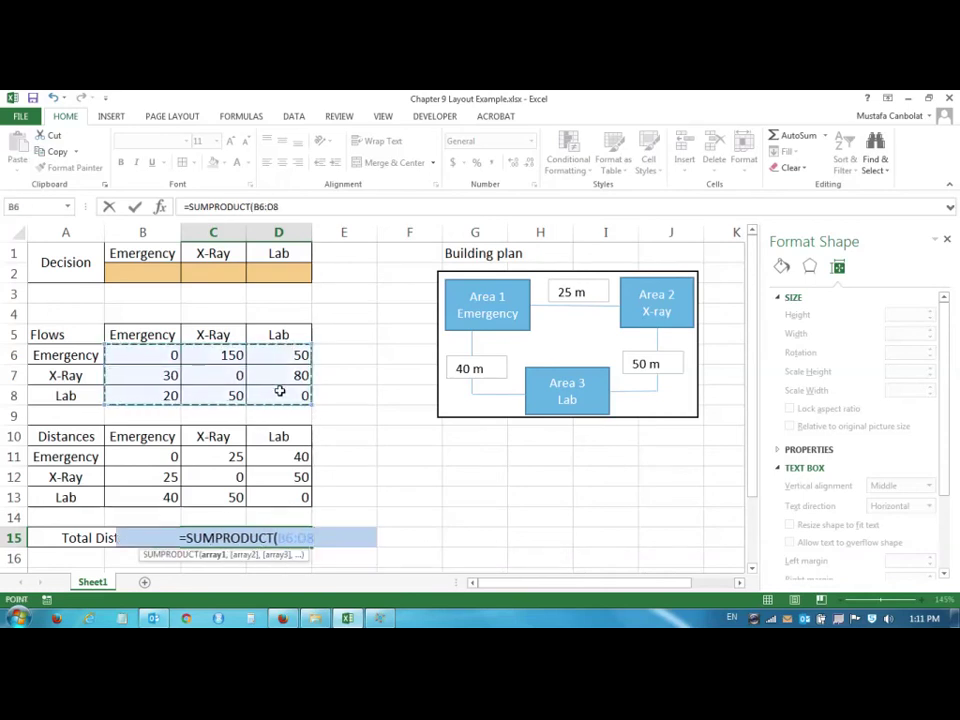
text(,)
drag(150, 456, 269, 490)
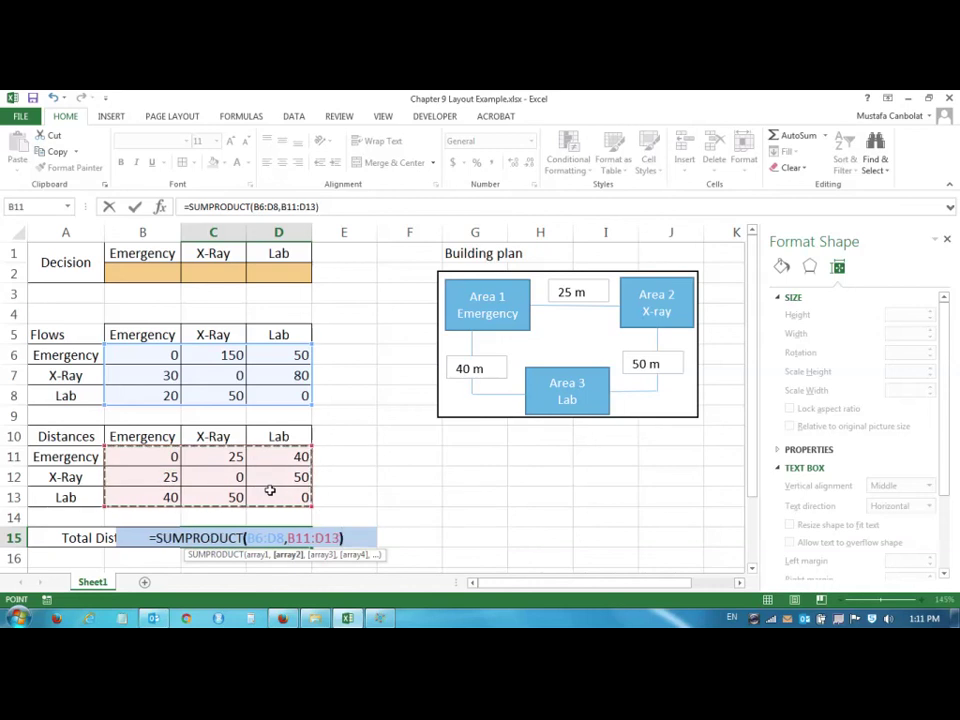
text())
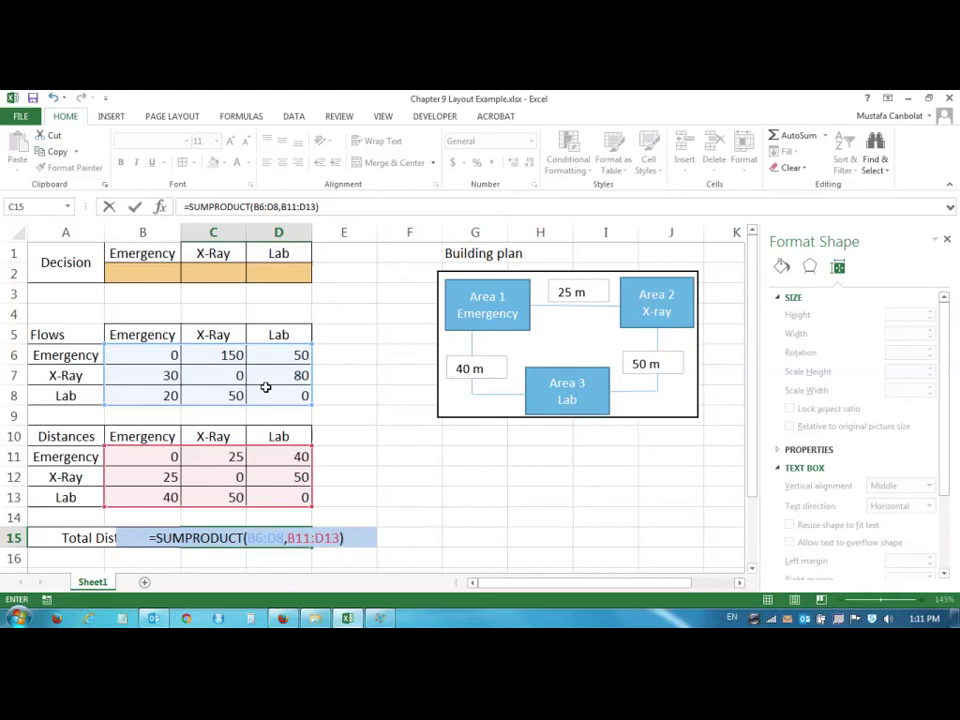
key(Return)
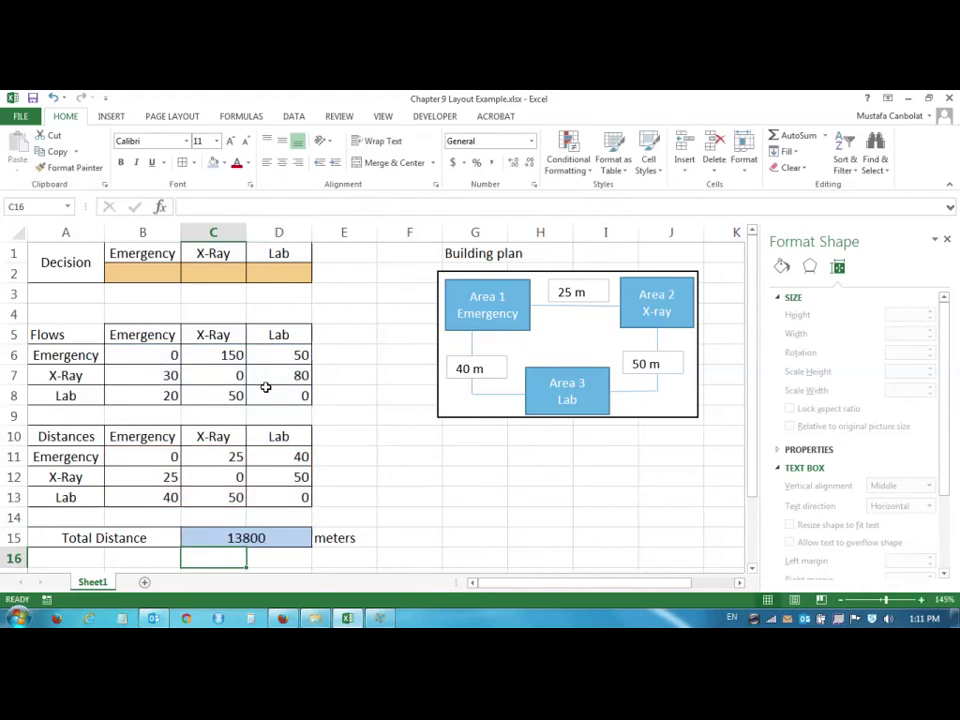
Format the 13800 Total Distance with Comma Style and zero decimal places.
click(256, 530)
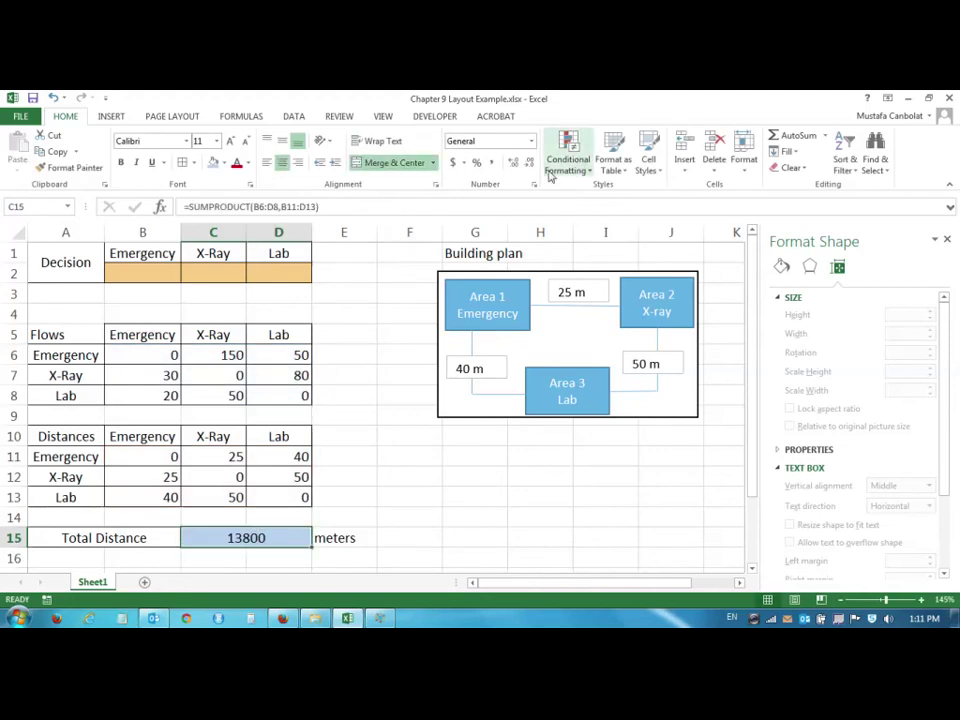
click(489, 163)
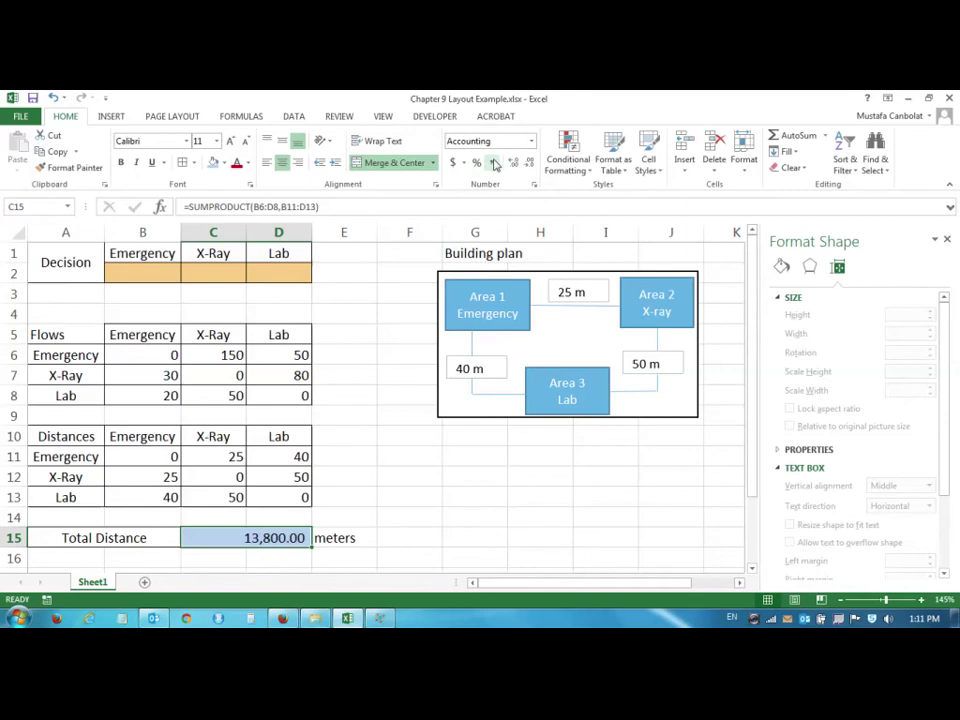
click(528, 162)
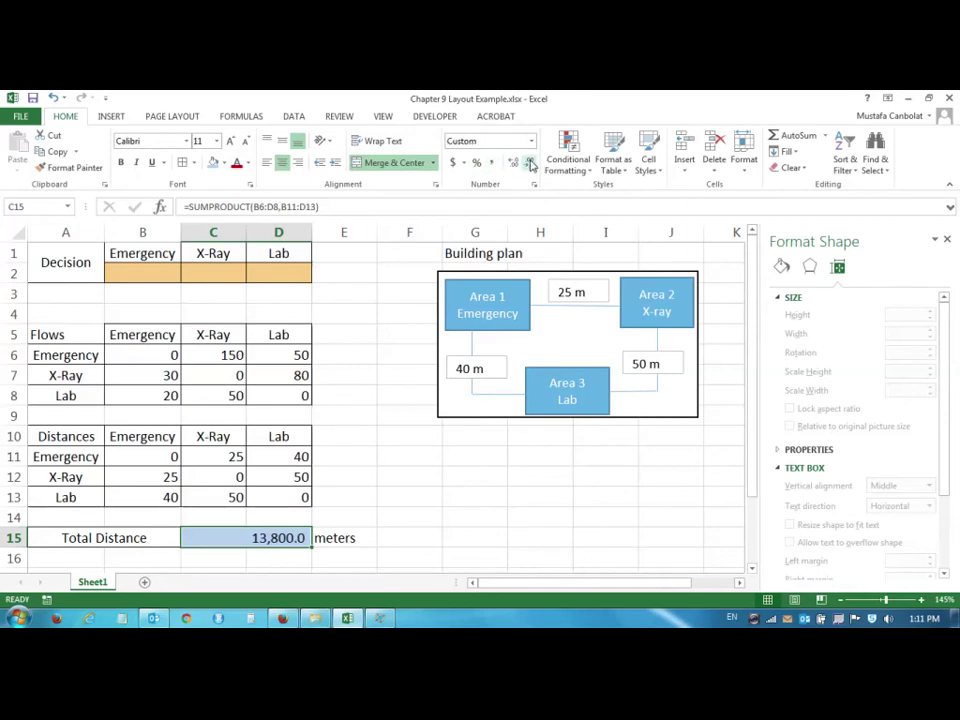
click(528, 162)
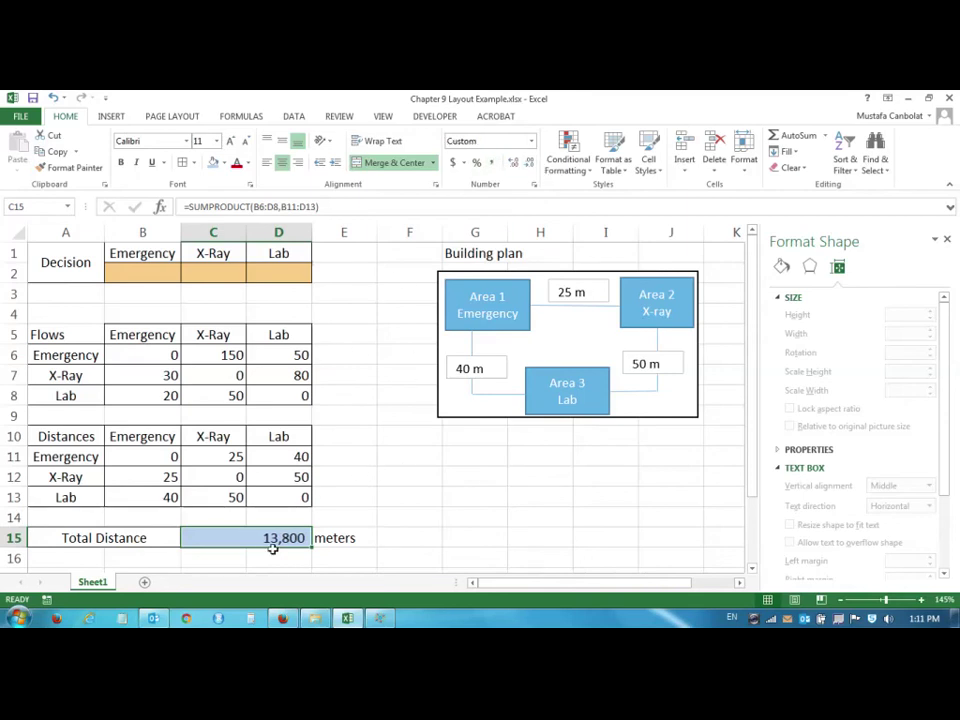
scroll(270, 565, down, 1)
scroll(286, 478, down, 2)
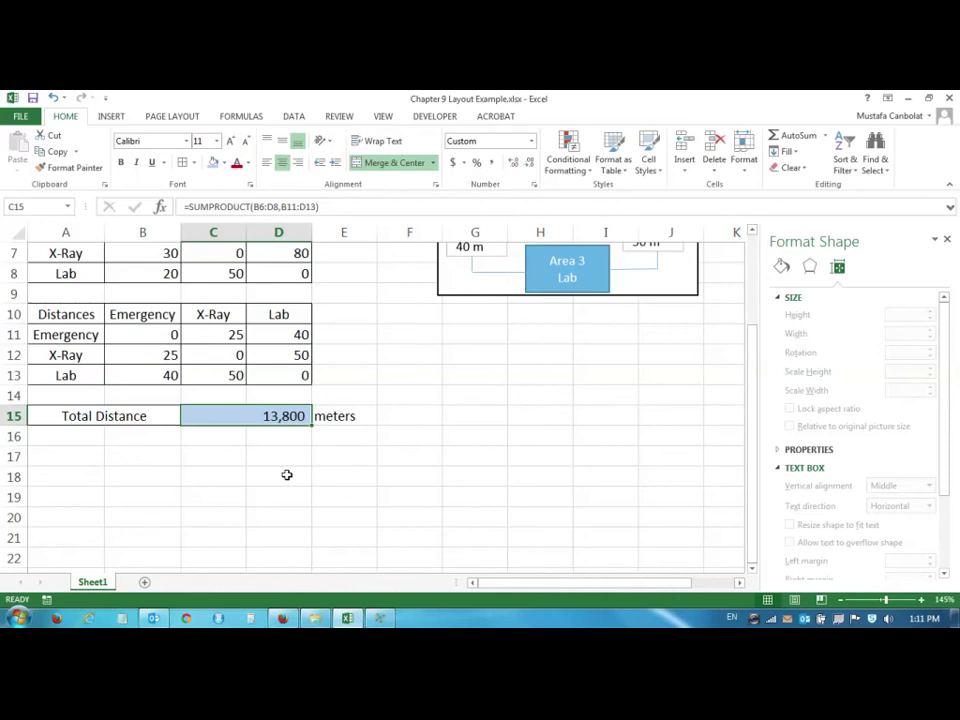
scroll(286, 456, up, 2)
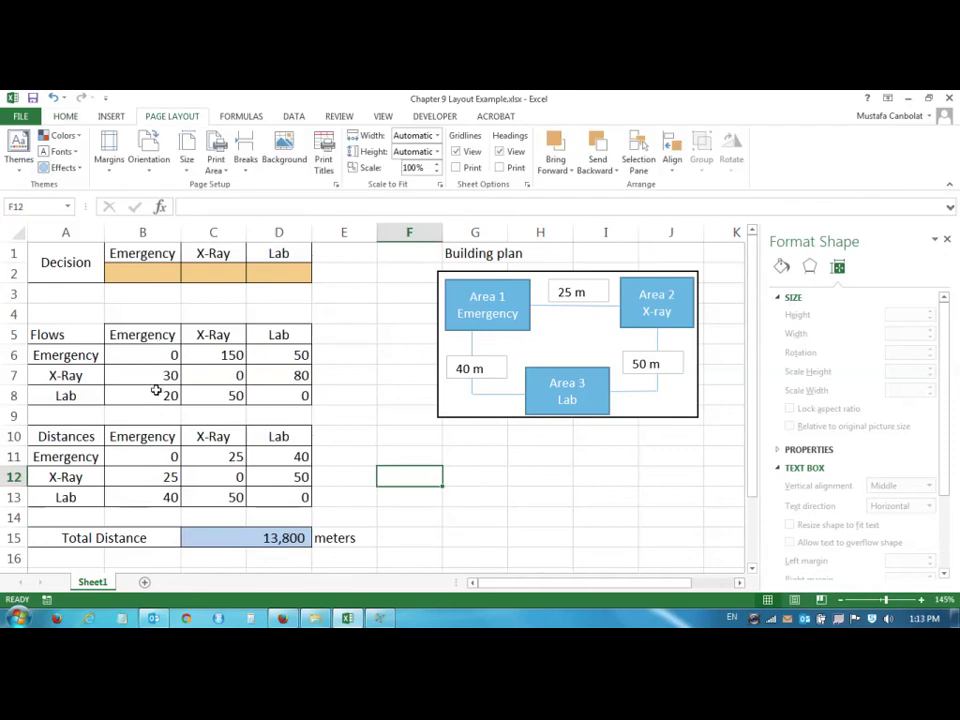
click(156, 377)
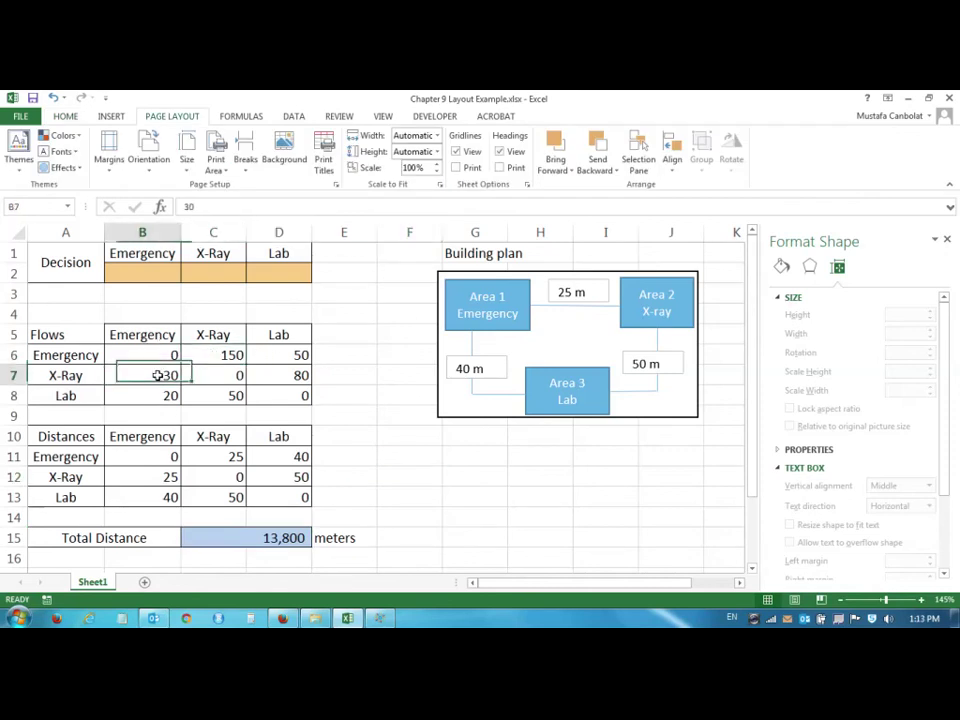
drag(240, 355, 265, 355)
click(217, 357)
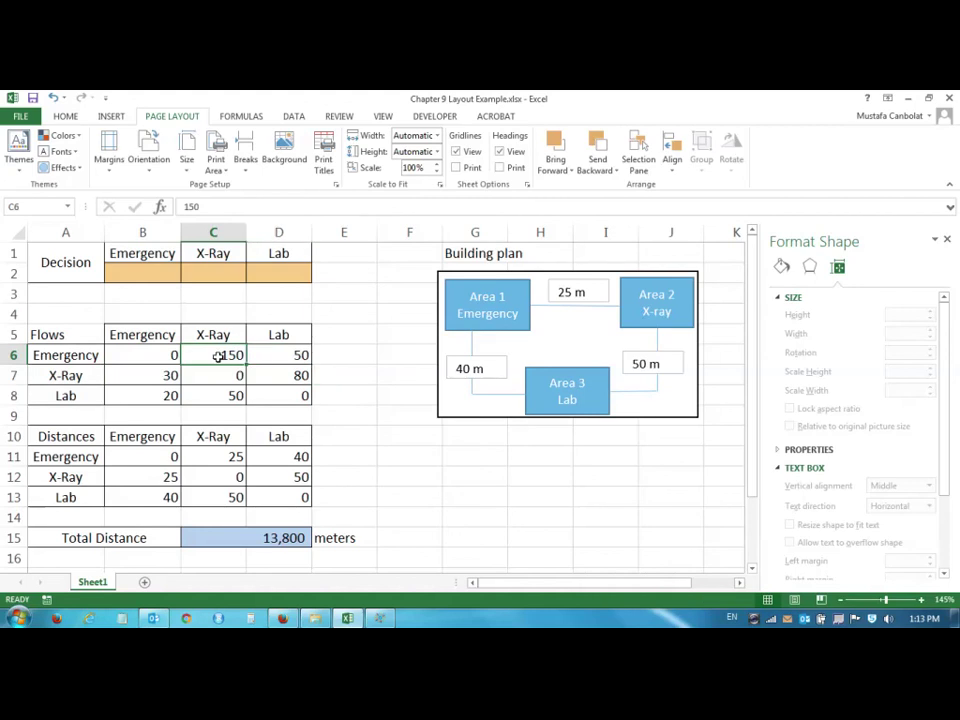
click(126, 396)
click(285, 357)
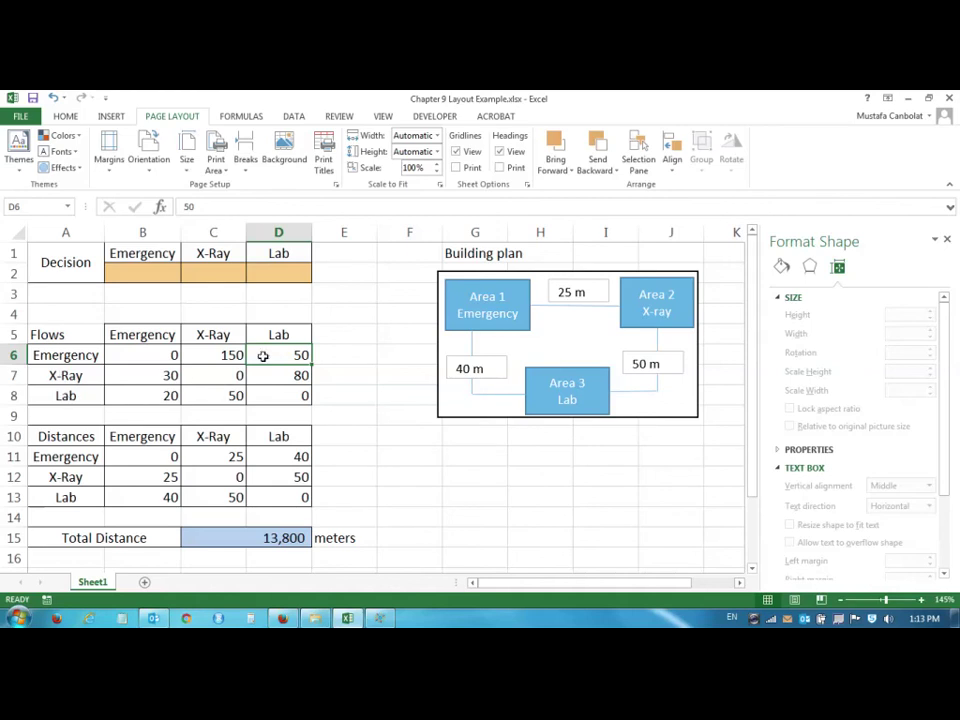
click(229, 396)
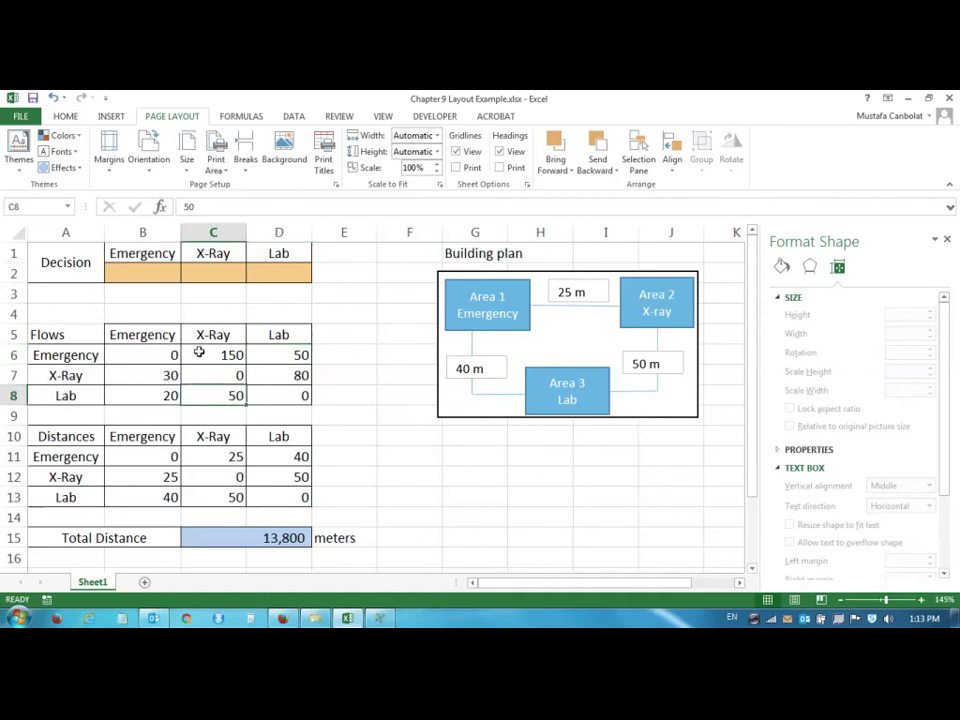
click(297, 372)
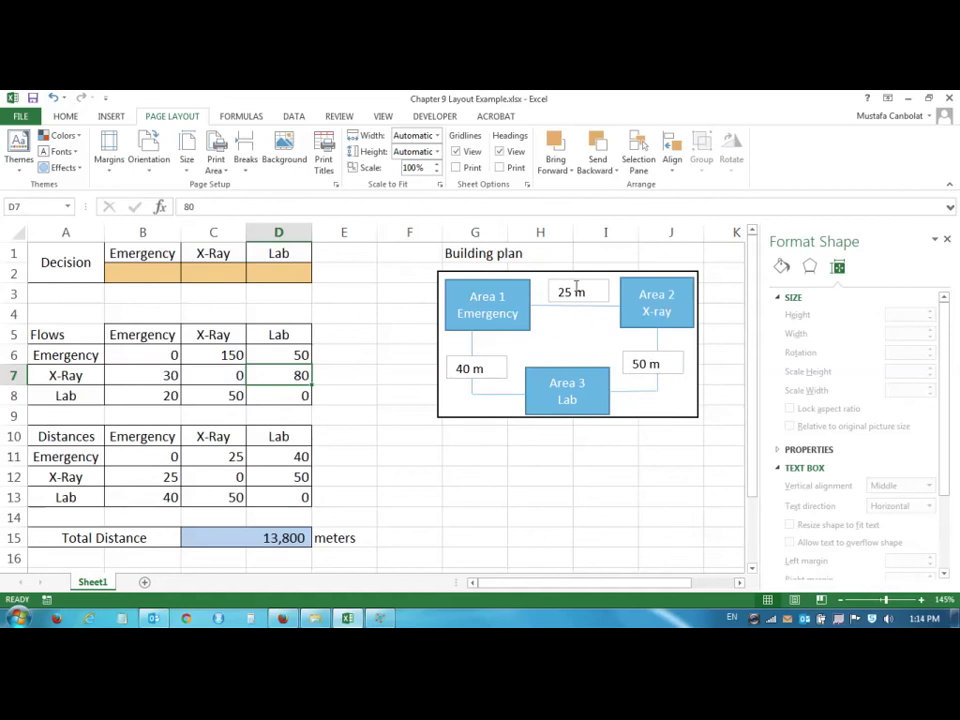
Relabel the building-plan boxes so Area 1 reads X-ray and Area 2 reads Emergency.
click(518, 315)
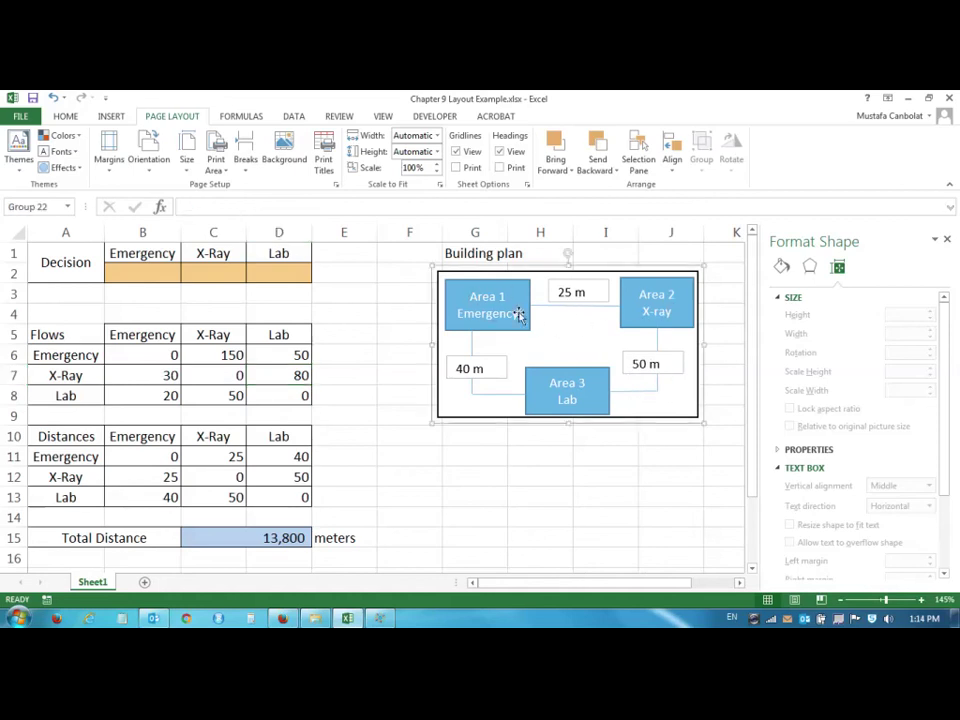
drag(460, 315, 522, 315)
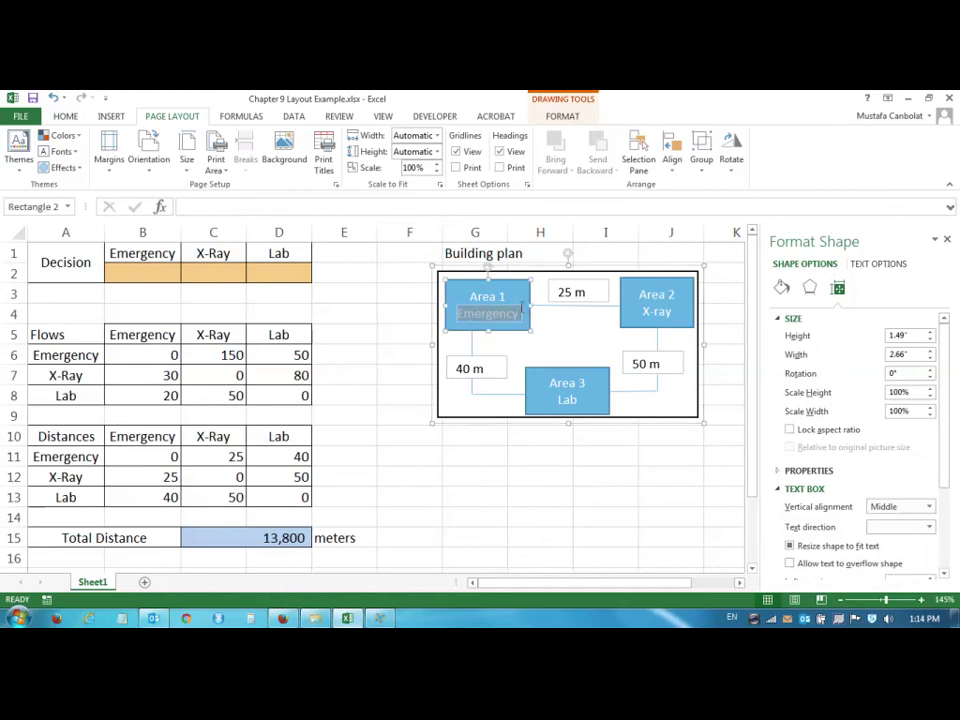
text(X)
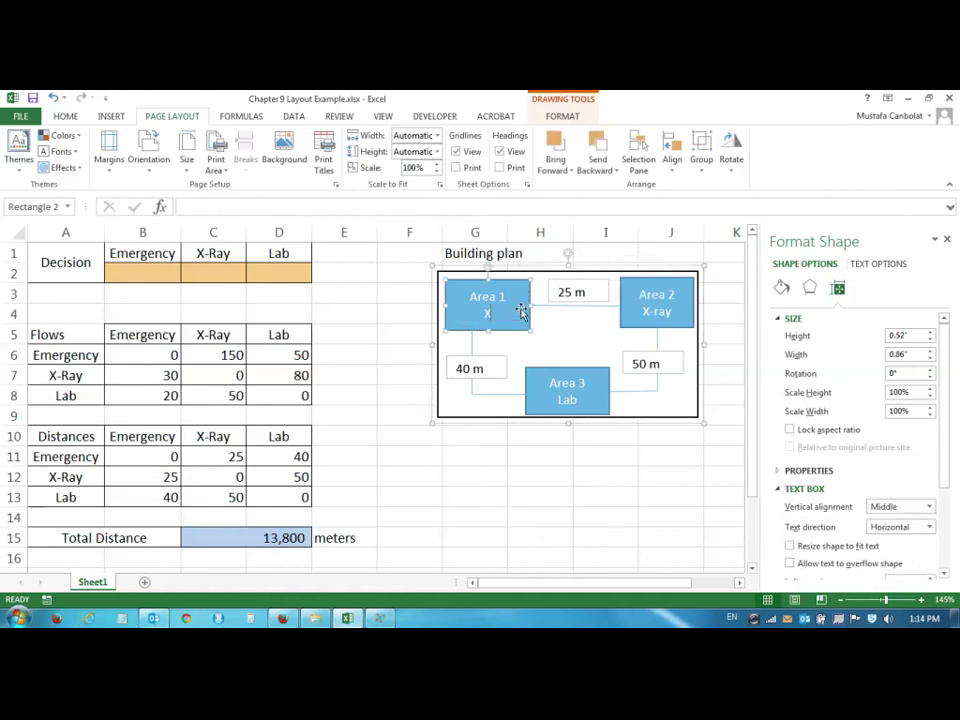
text(-ray)
click(645, 311)
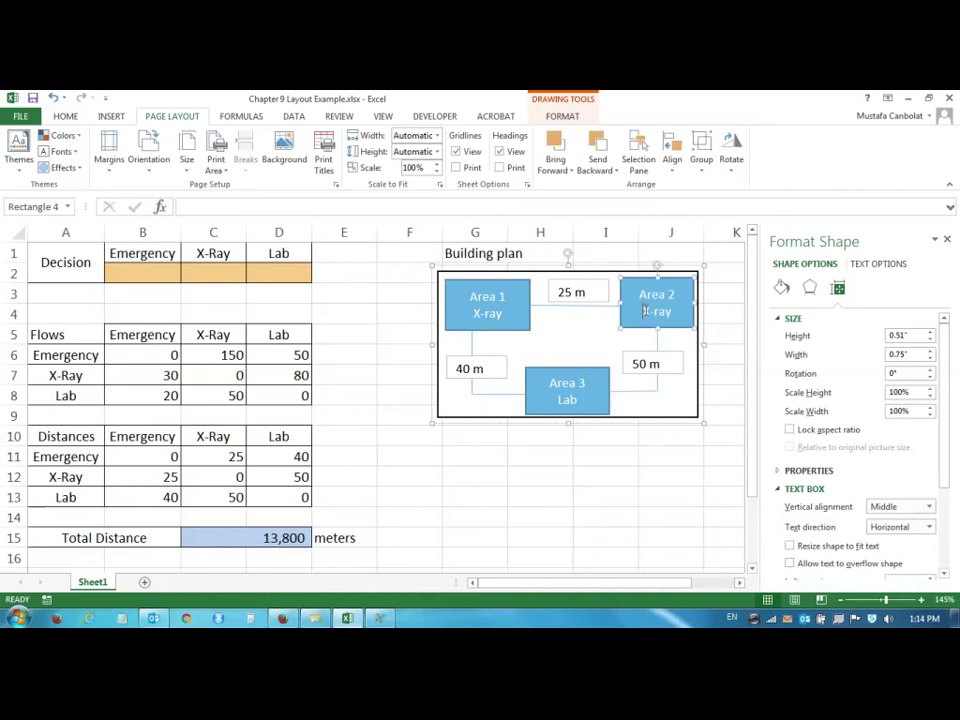
drag(644, 311, 669, 312)
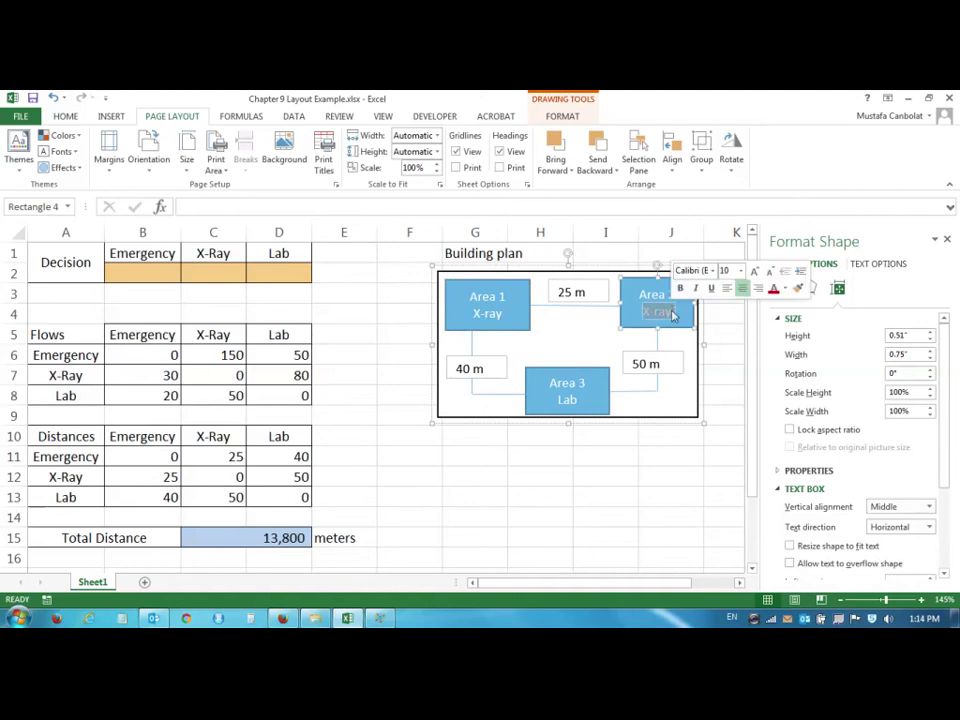
text(Emergency)
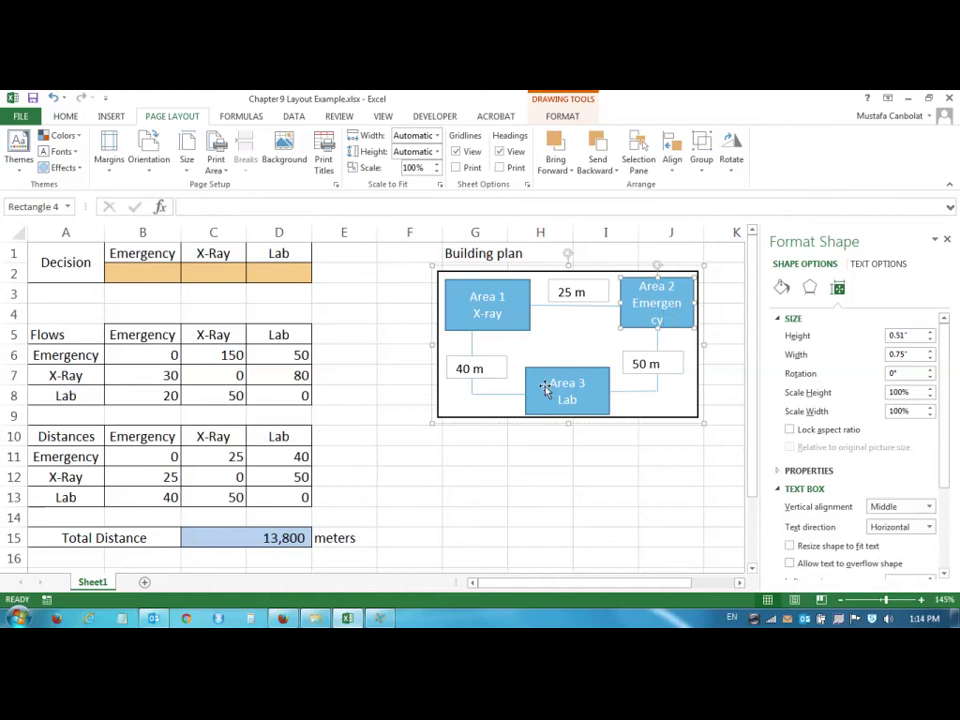
Shrink the Area 2 label font two sizes and copy that formatting to Areas 1 and 3.
click(686, 344)
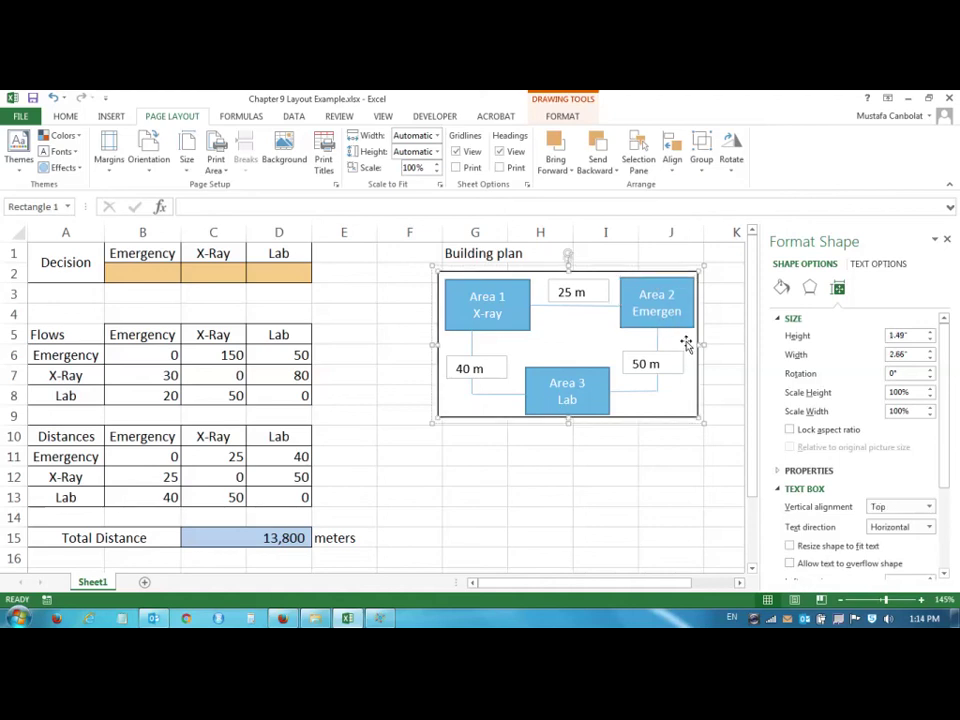
click(681, 281)
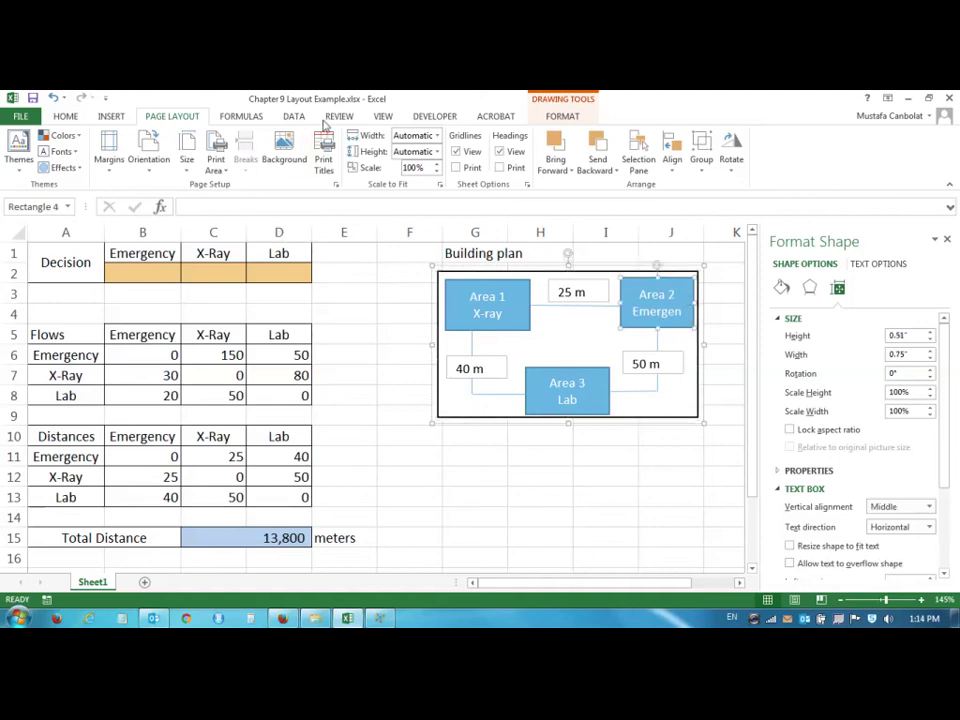
click(65, 116)
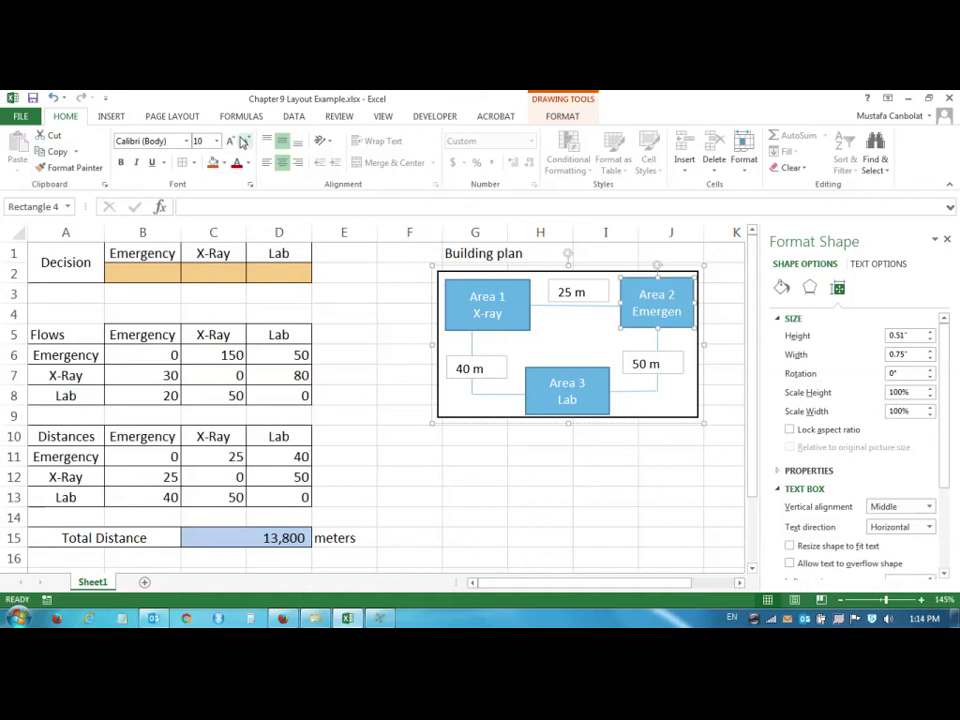
click(242, 142)
click(242, 142)
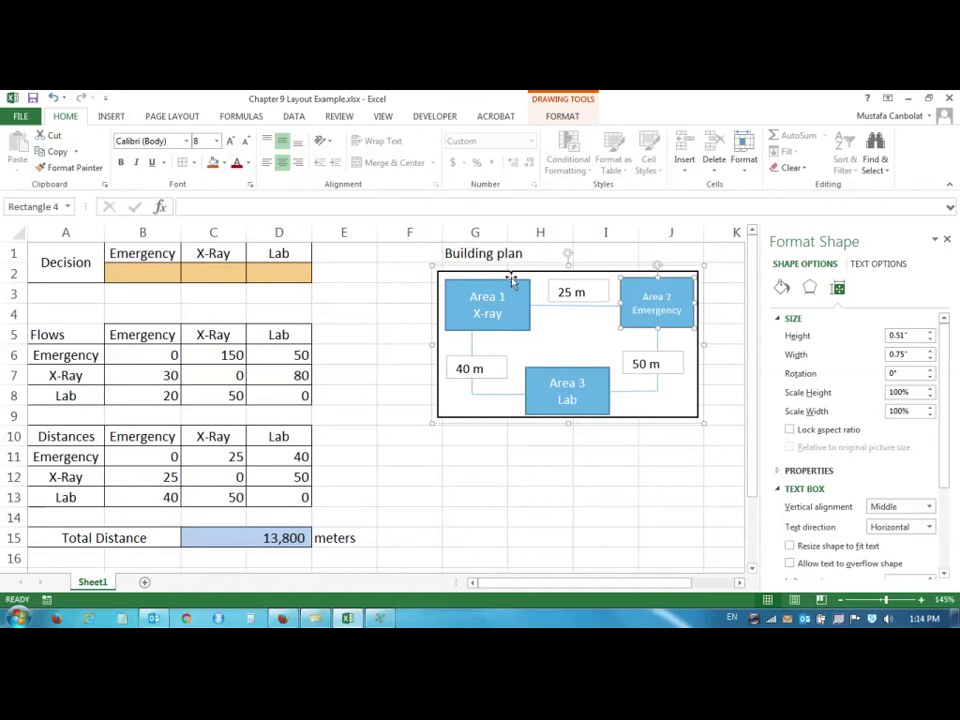
click(75, 167)
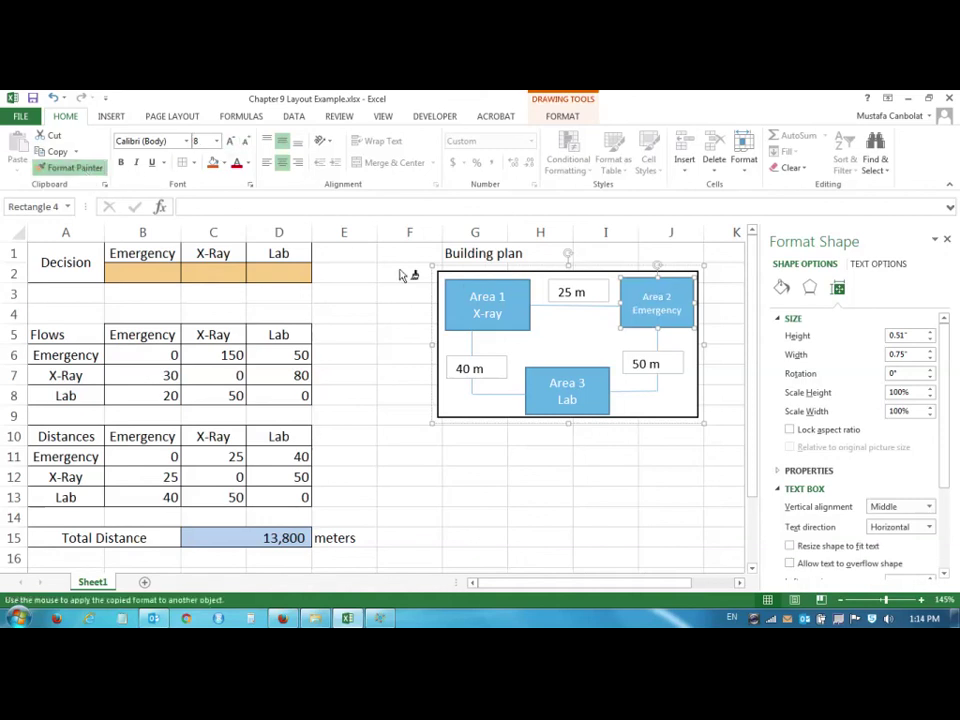
click(471, 291)
click(75, 167)
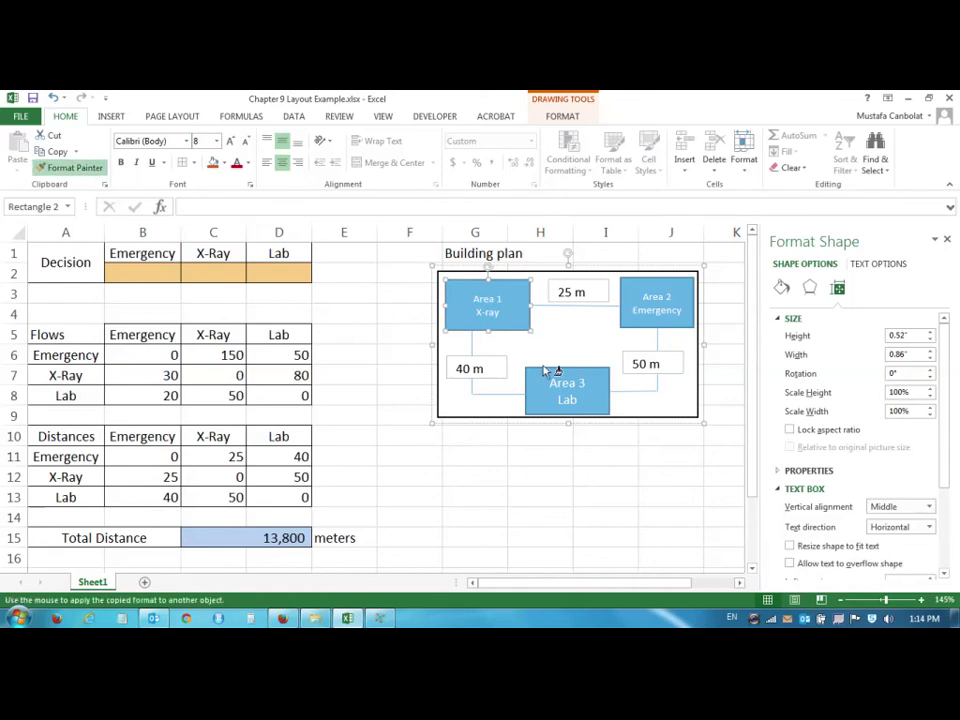
click(555, 383)
click(603, 452)
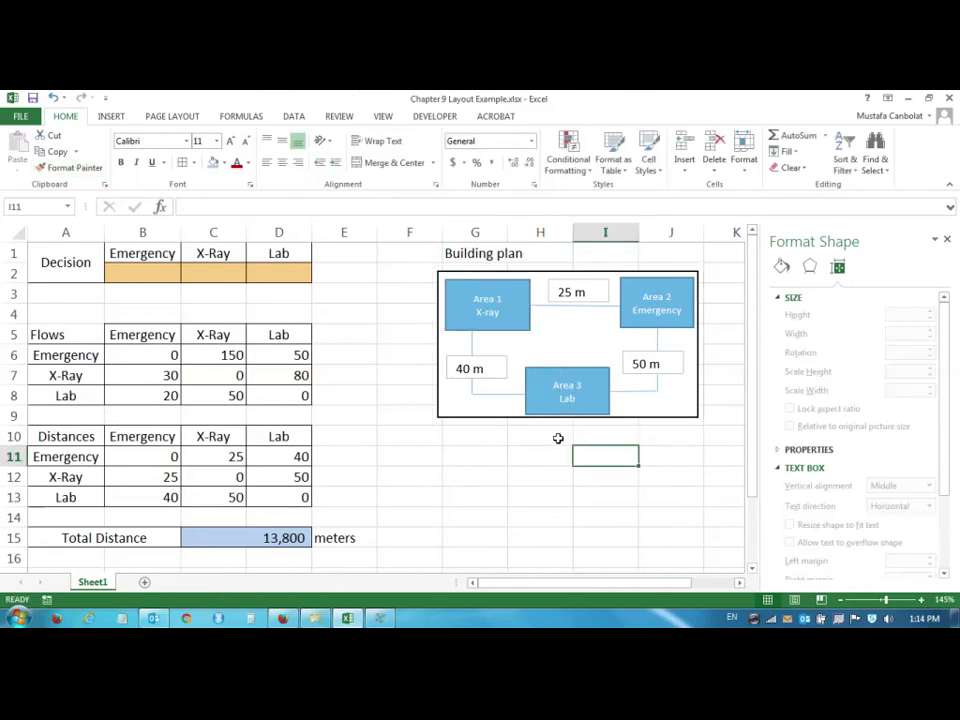
Set the X-Ray–Lab distances in D12 and C13 to 40.
click(212, 459)
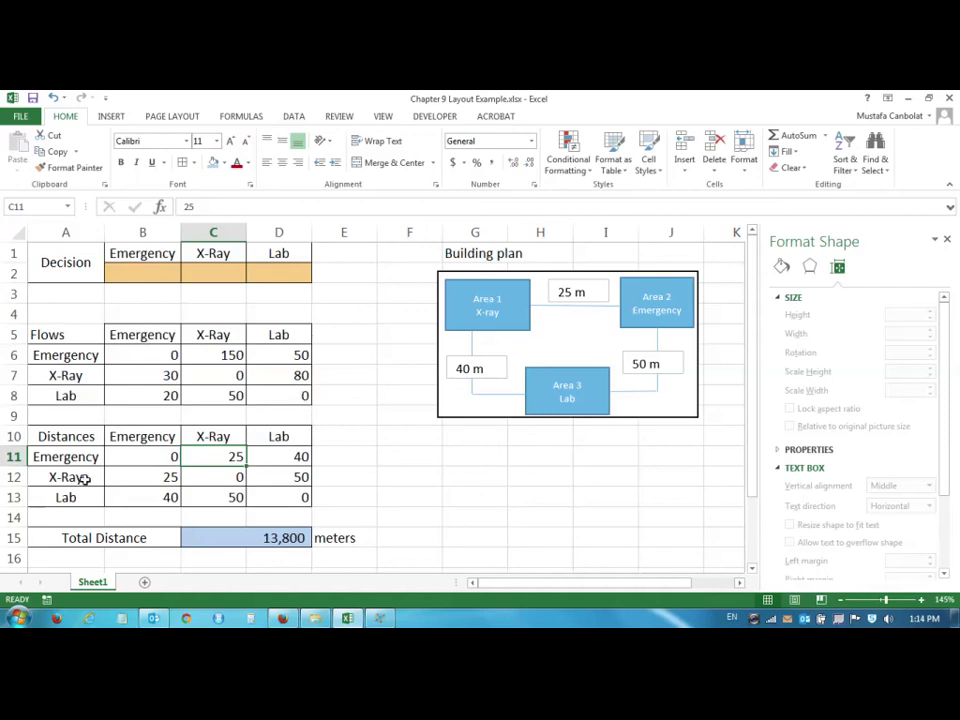
click(288, 475)
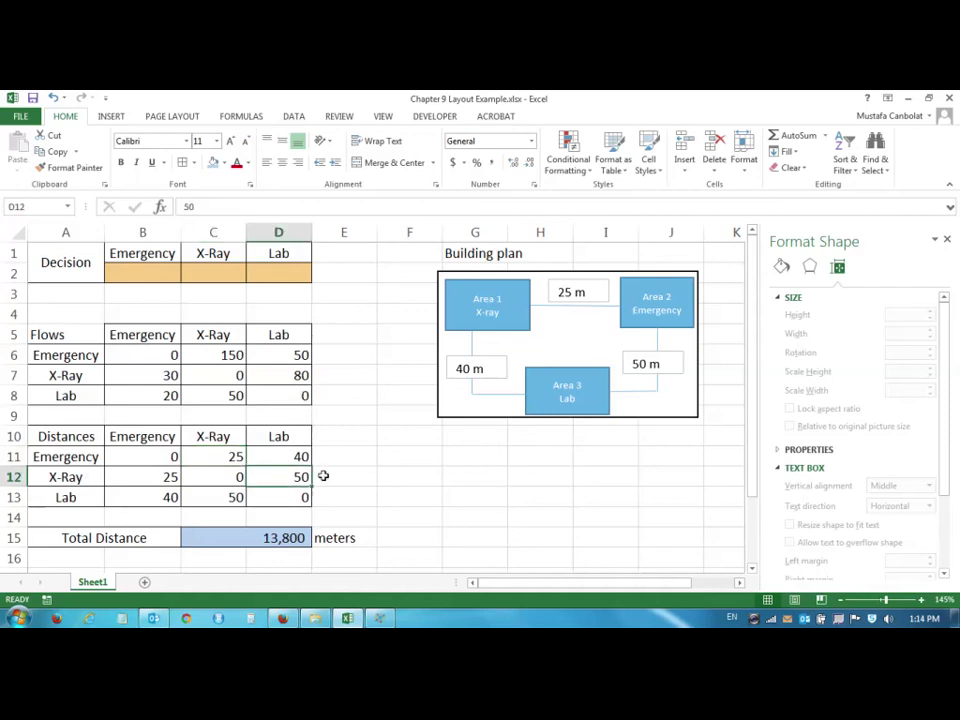
text(40)
key(Return)
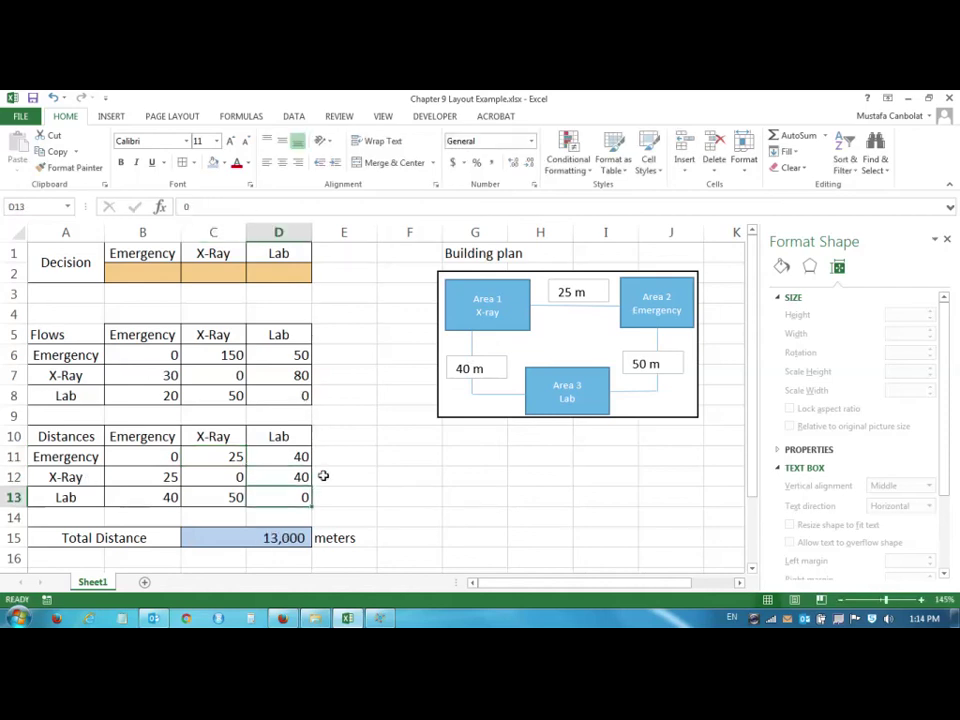
click(216, 495)
text(40)
key(Return)
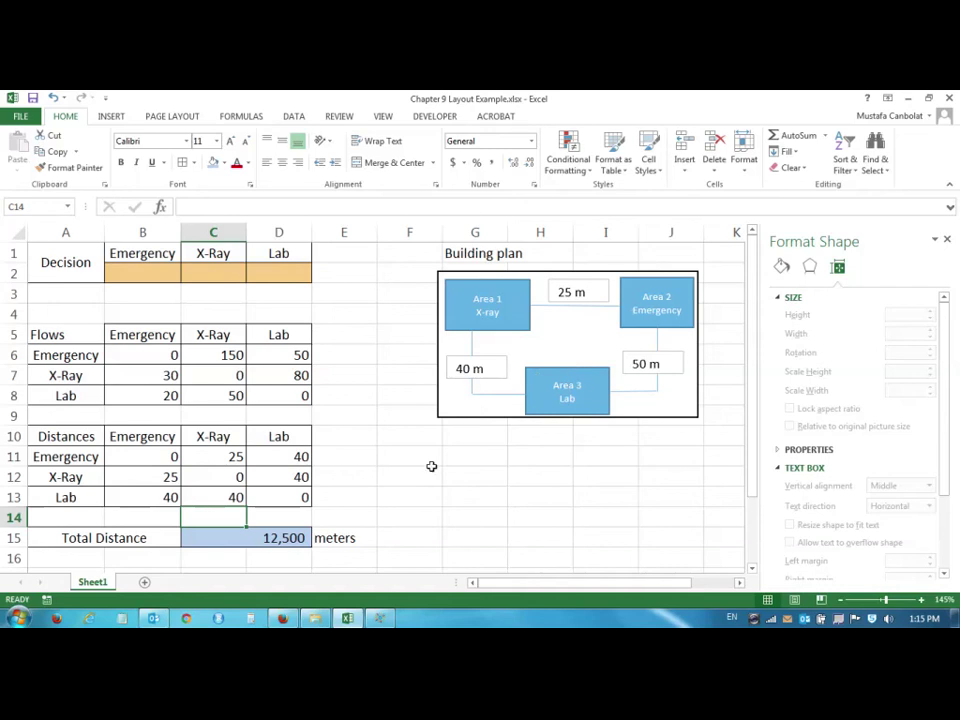
Set the Emergency–Lab distances in B13 and D11 to 50.
click(163, 497)
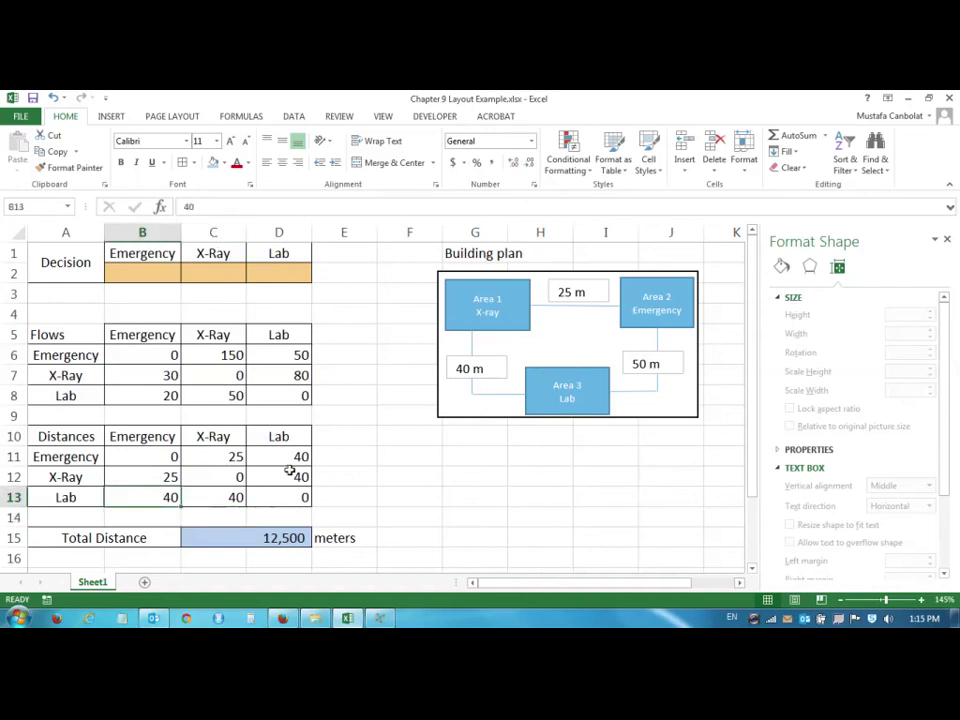
text(50)
click(293, 456)
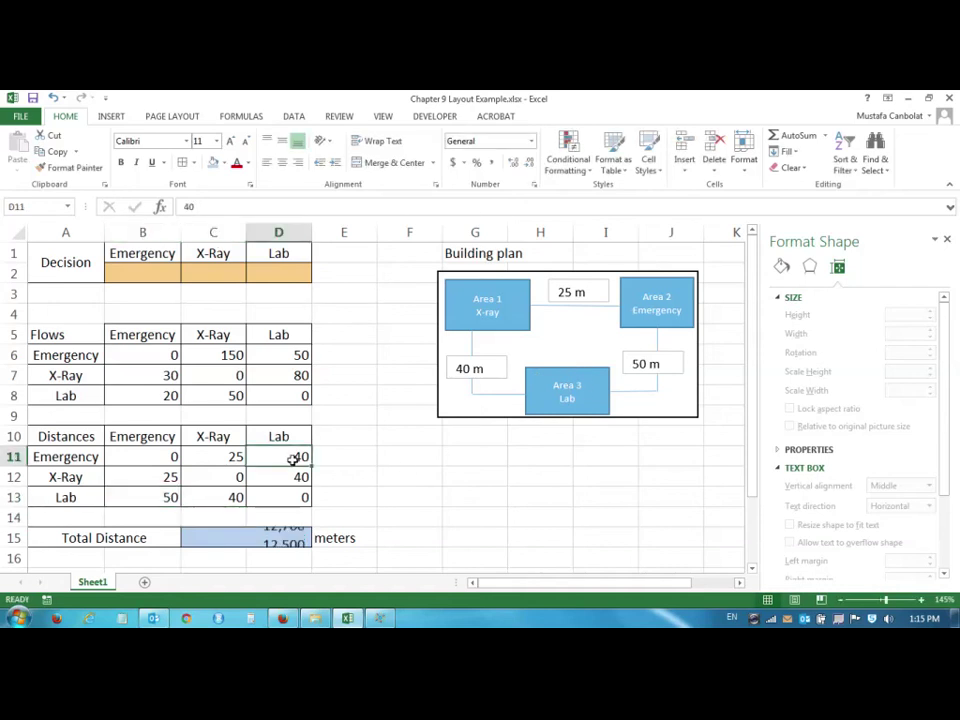
text(50)
key(Return)
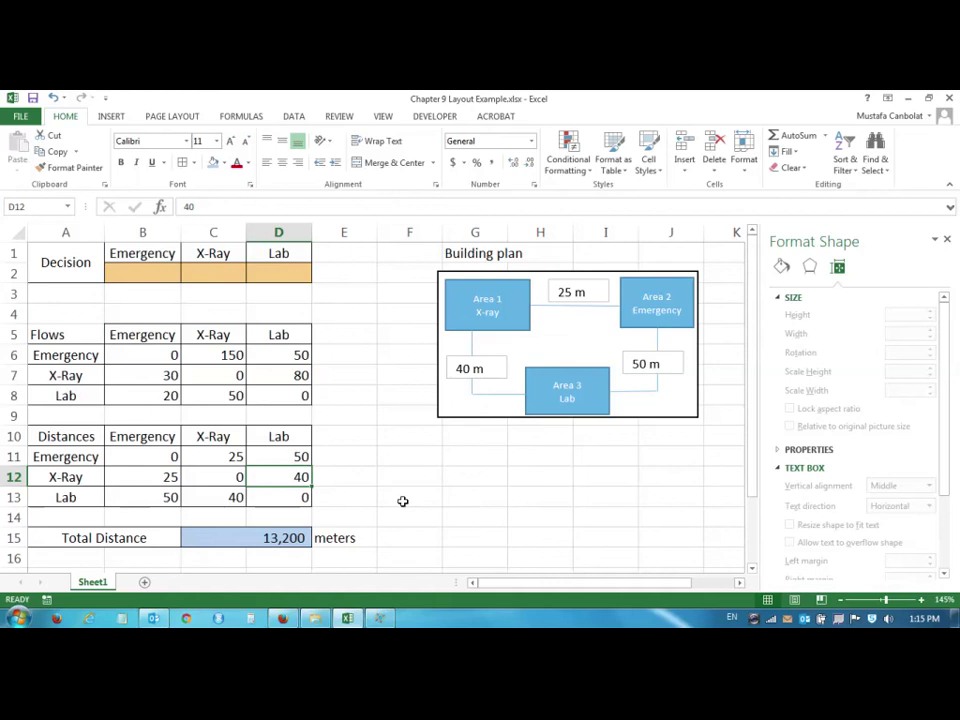
click(405, 500)
Enter the labels Option 1 and Option 2 in G12:G13.
click(465, 478)
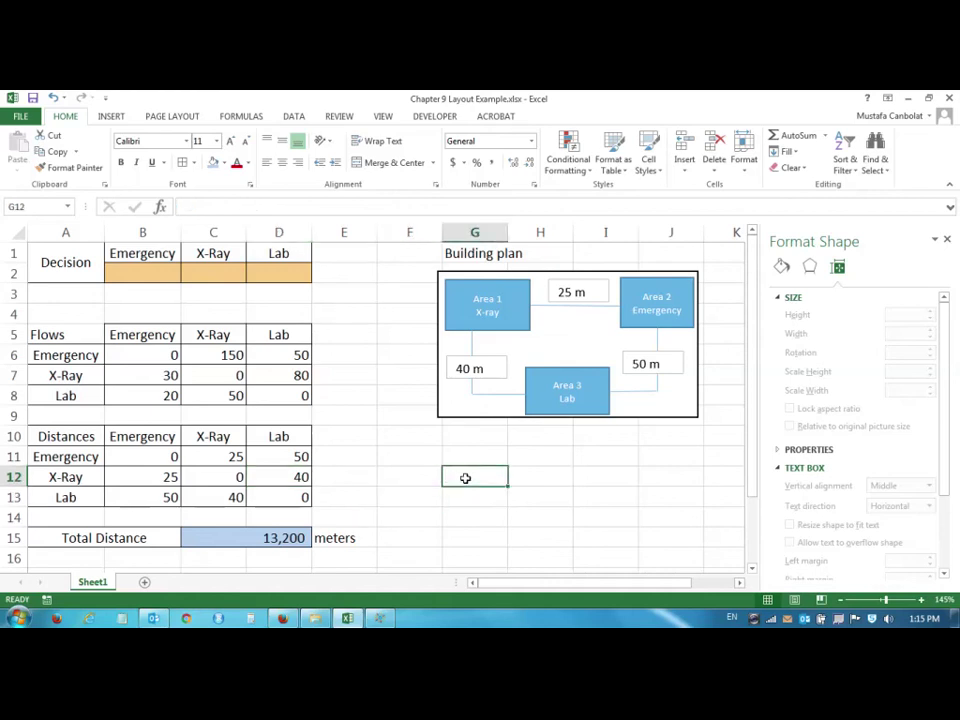
text(Option 1)
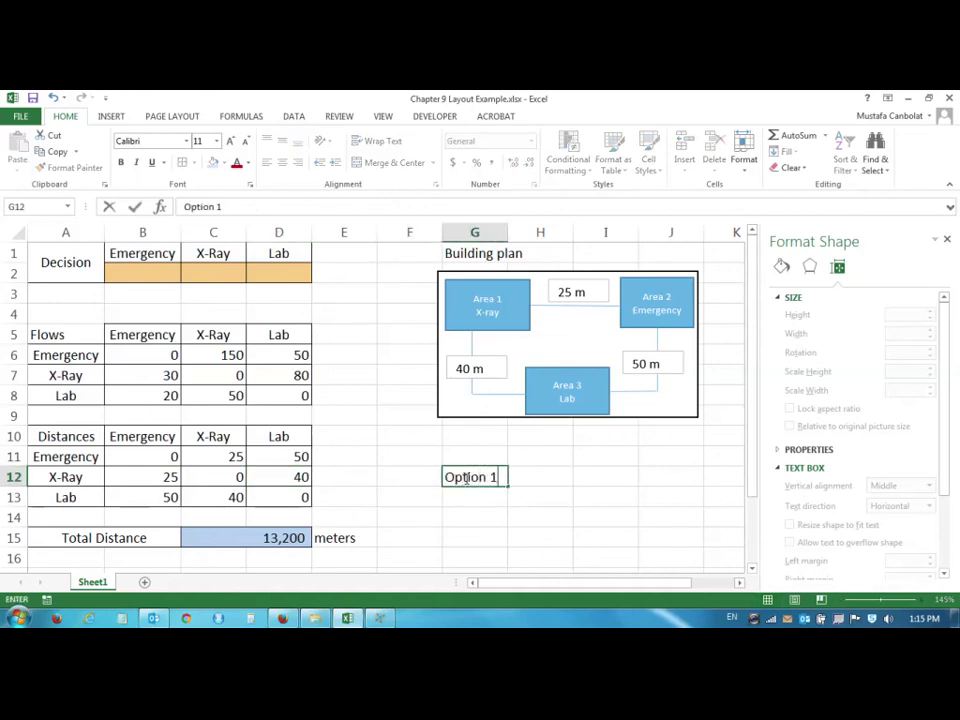
key(Return)
text(Option )
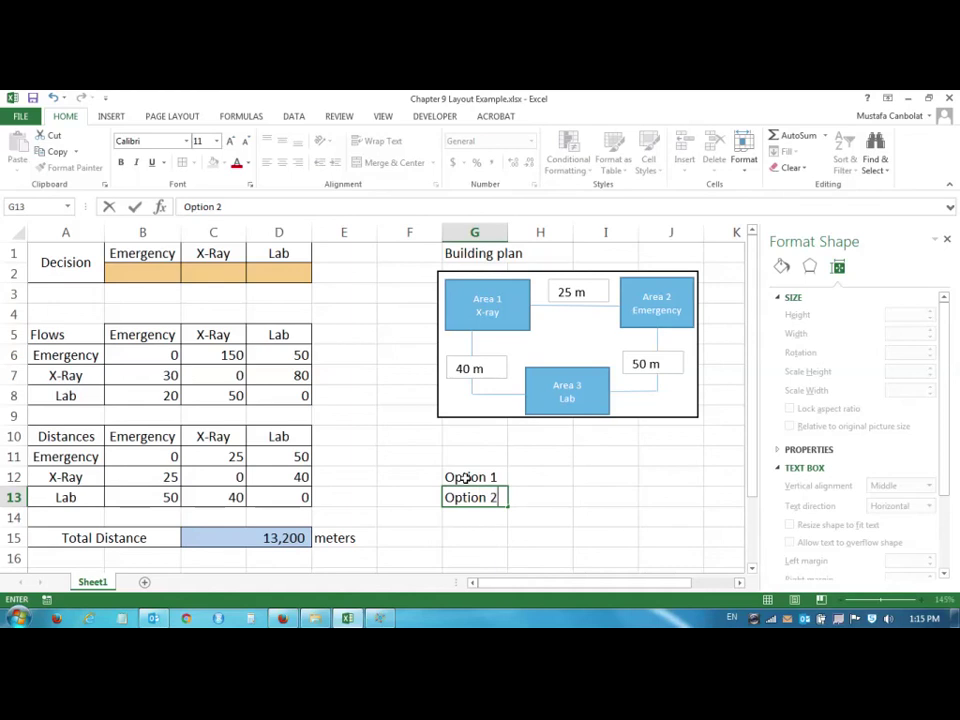
text(2)
key(Return)
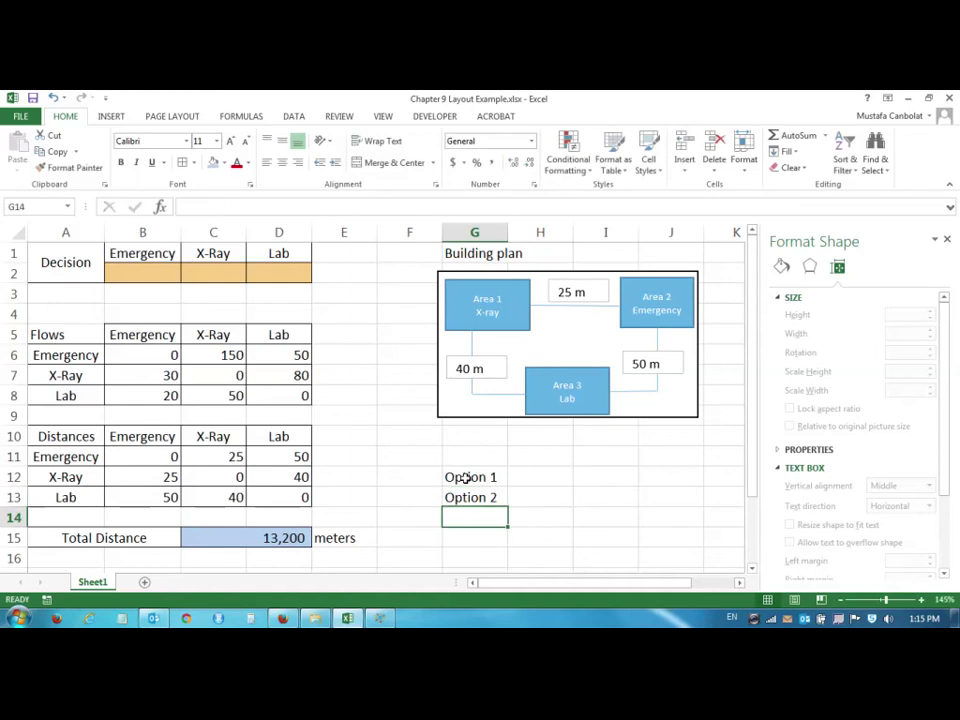
Undo the recent entries, then redo them to restore the distance changes and Option 1 label.
click(54, 99)
click(54, 99)
click(54, 99)
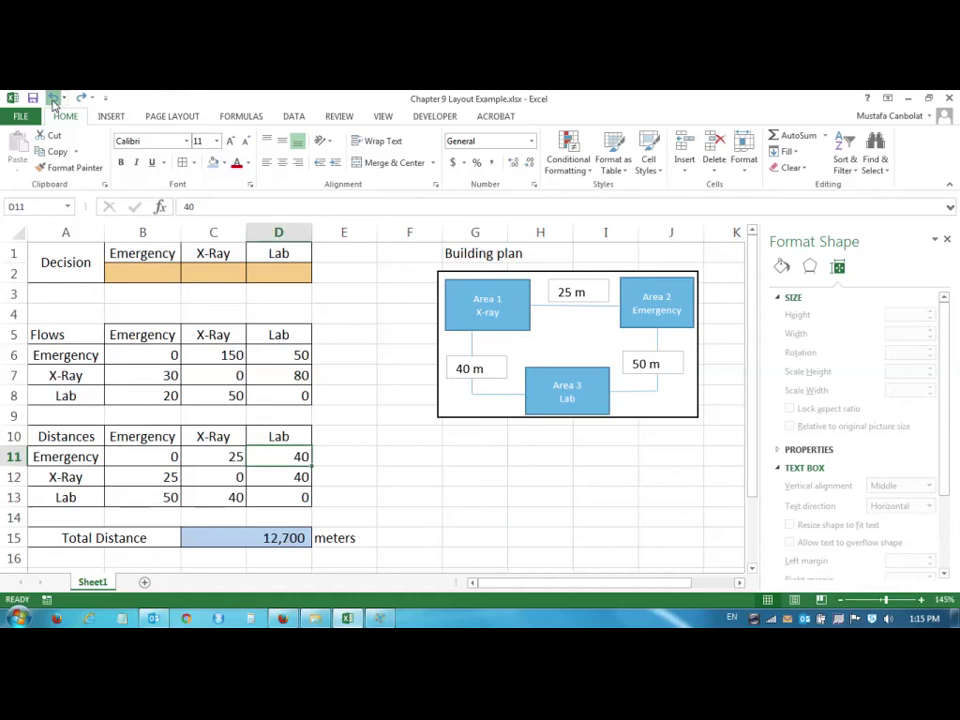
click(54, 99)
click(54, 99)
click(54, 99)
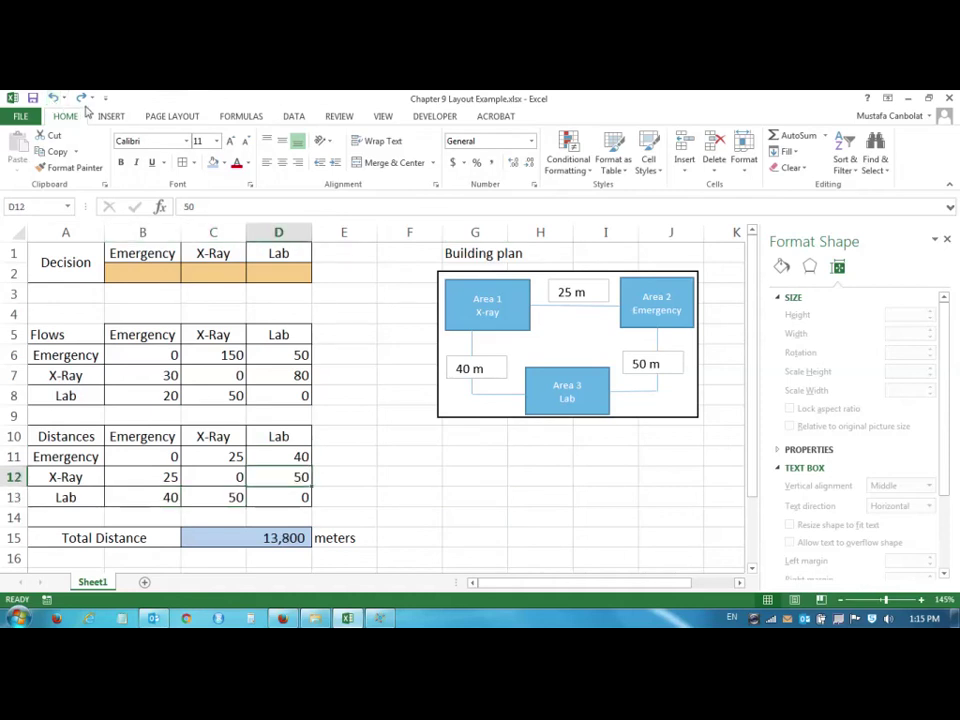
click(81, 99)
click(81, 99)
click(81, 99)
click(81, 99)
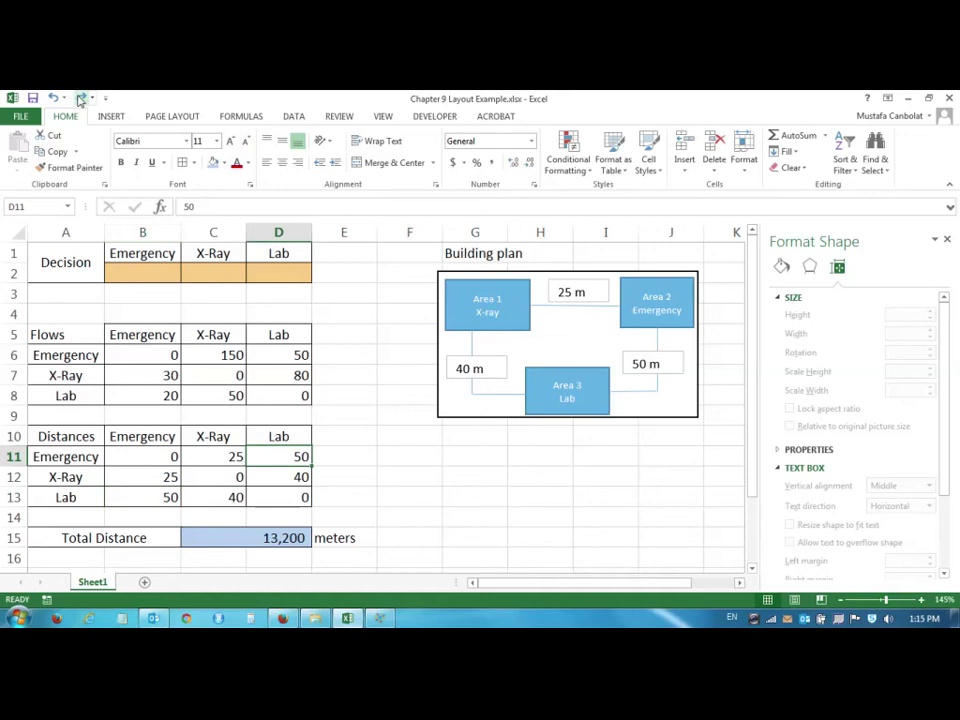
click(81, 99)
Enter 13800 meters beside Option 1.
click(536, 474)
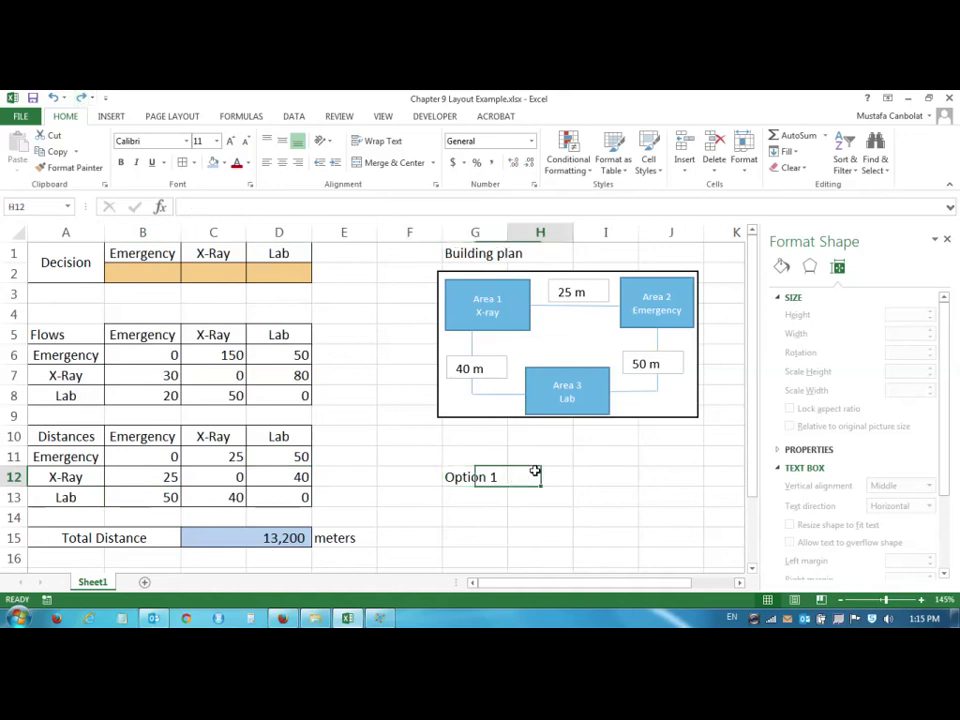
text(13800)
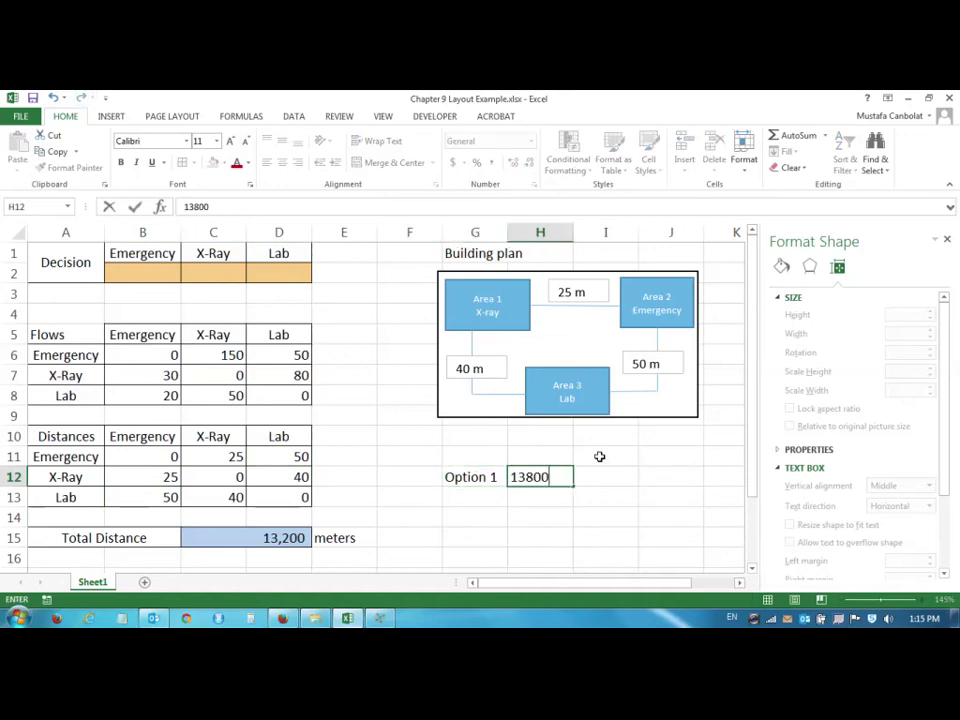
key(Tab)
text(mete)
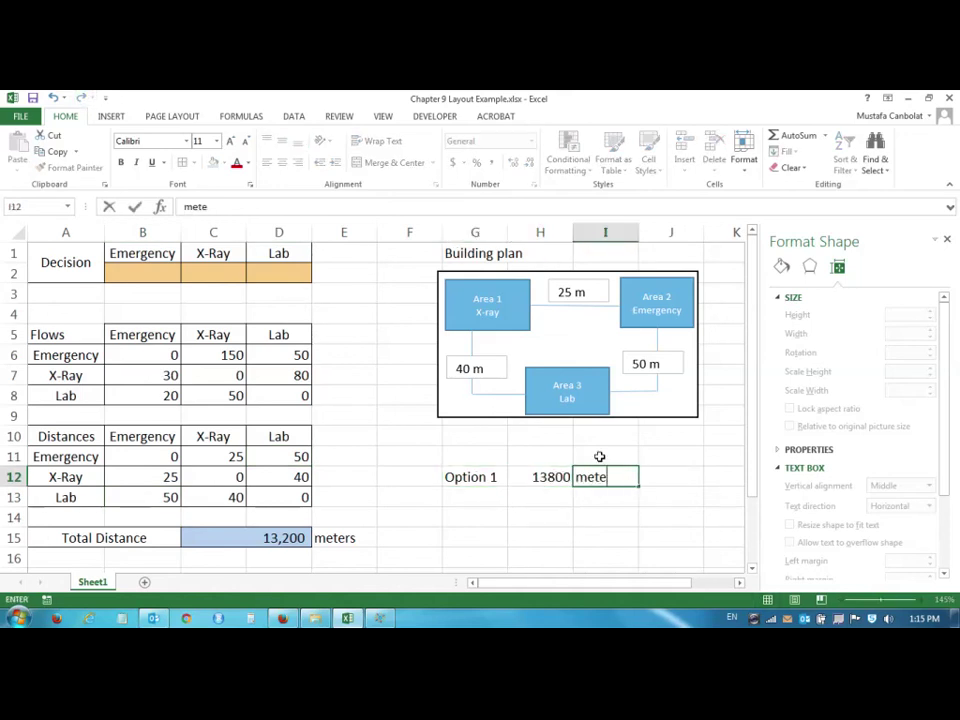
key(Return)
Fill the next row with Option 2, 13200 and meters.
key(Left)
key(Left)
key(Right)
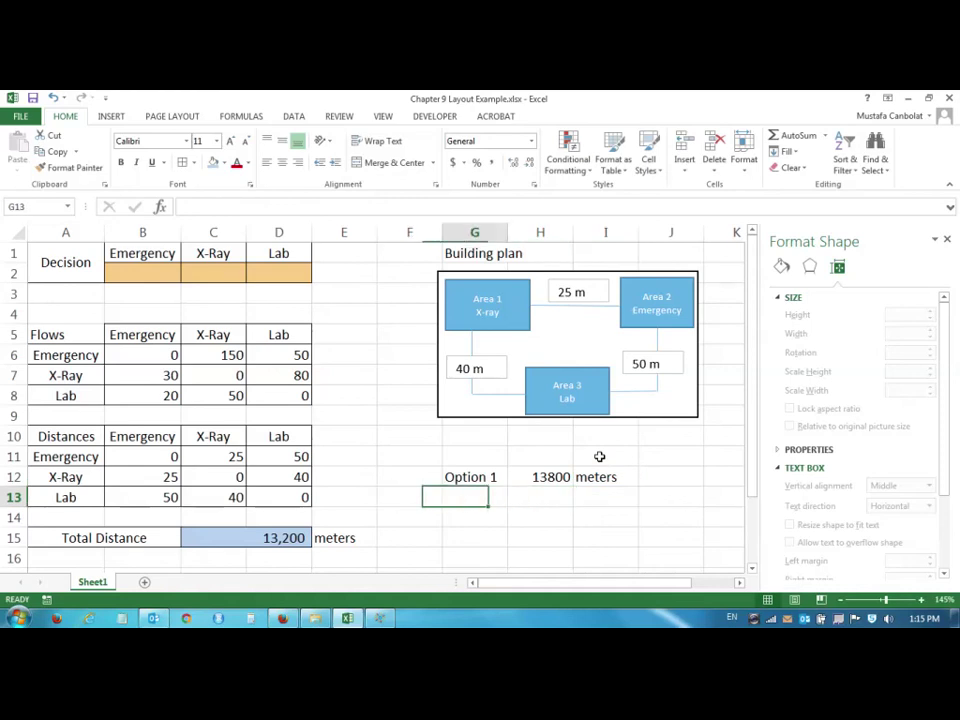
text(Option 2)
key(Tab)
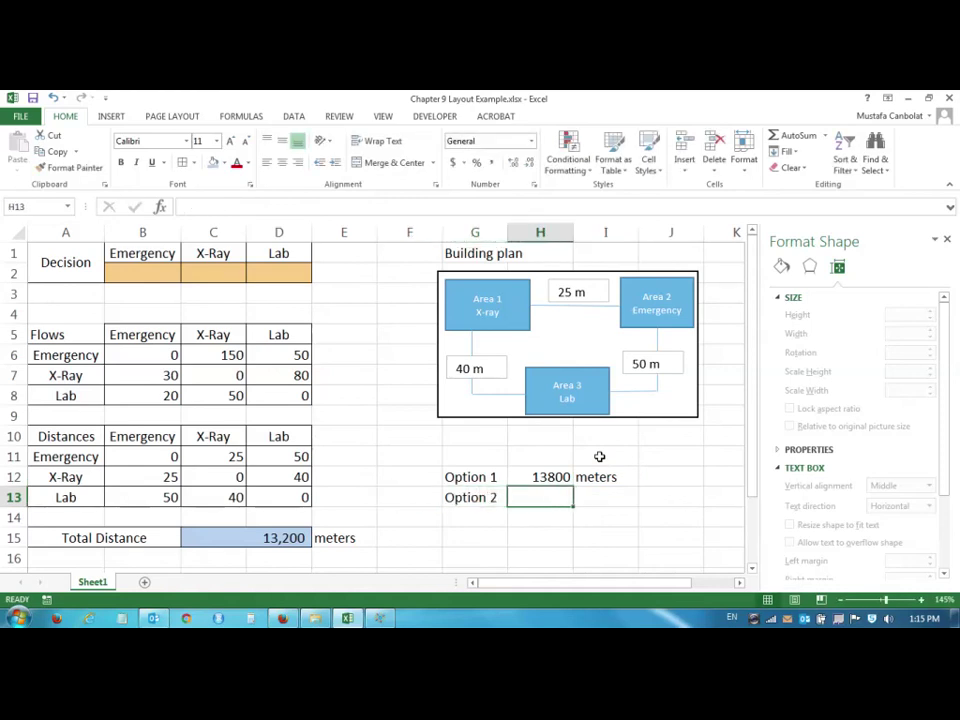
text(13200)
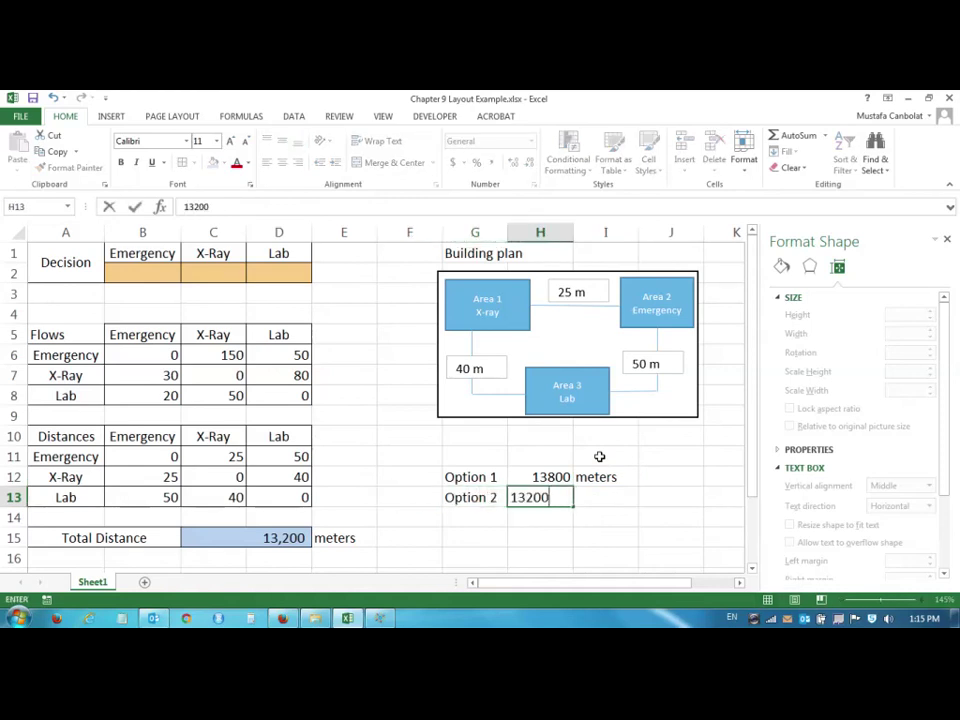
key(Tab)
text(meters)
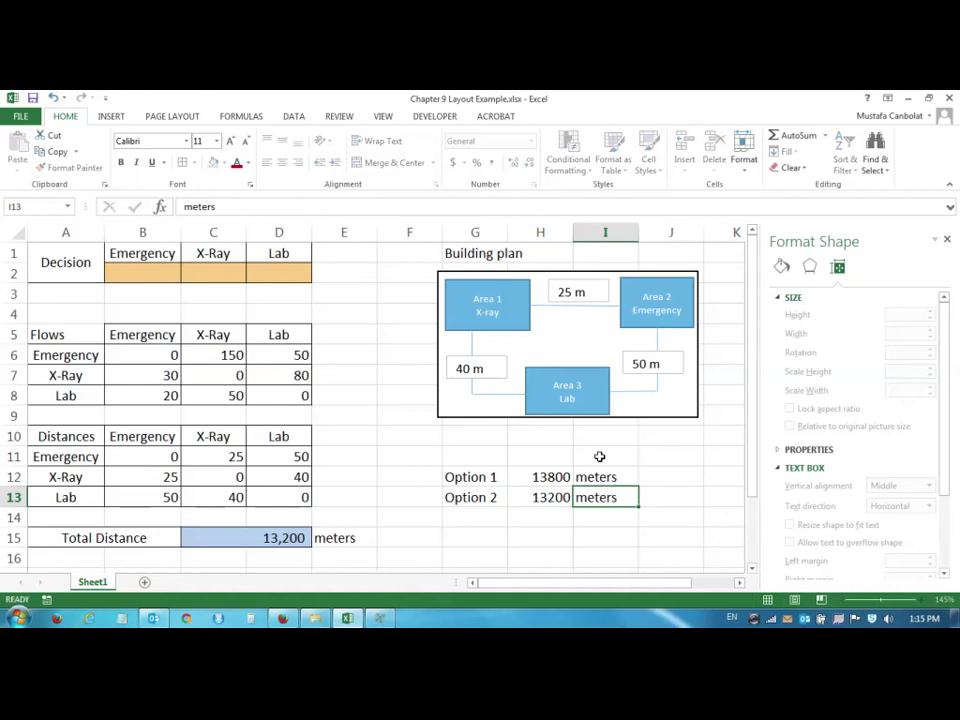